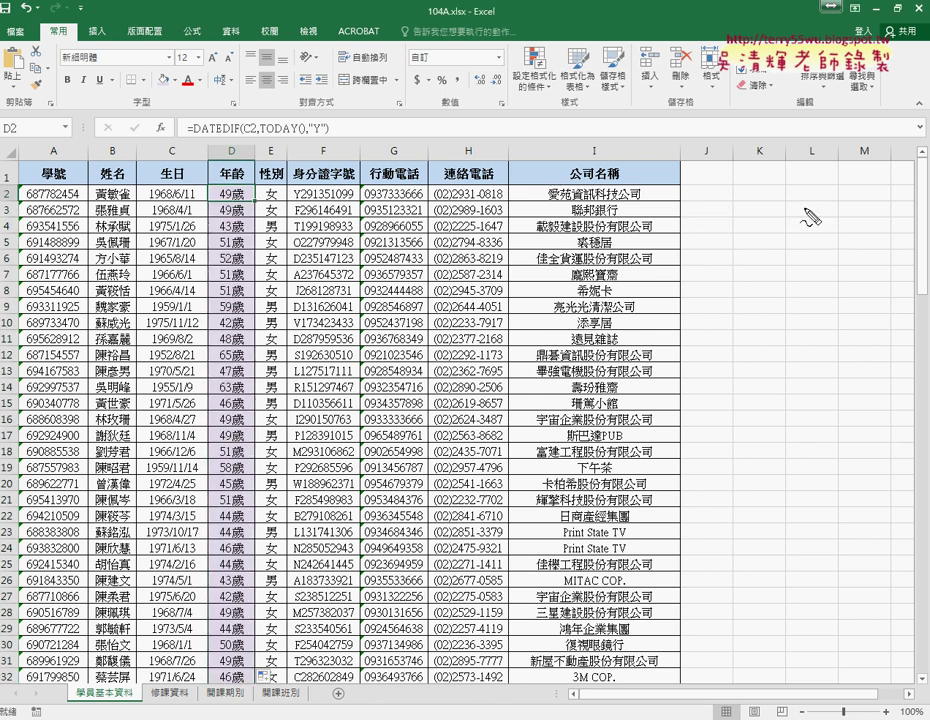
- Sketch on-screen notes for the button area, 年齡 header and missing developer tools, then erase them
drag(706, 182, 706, 213)
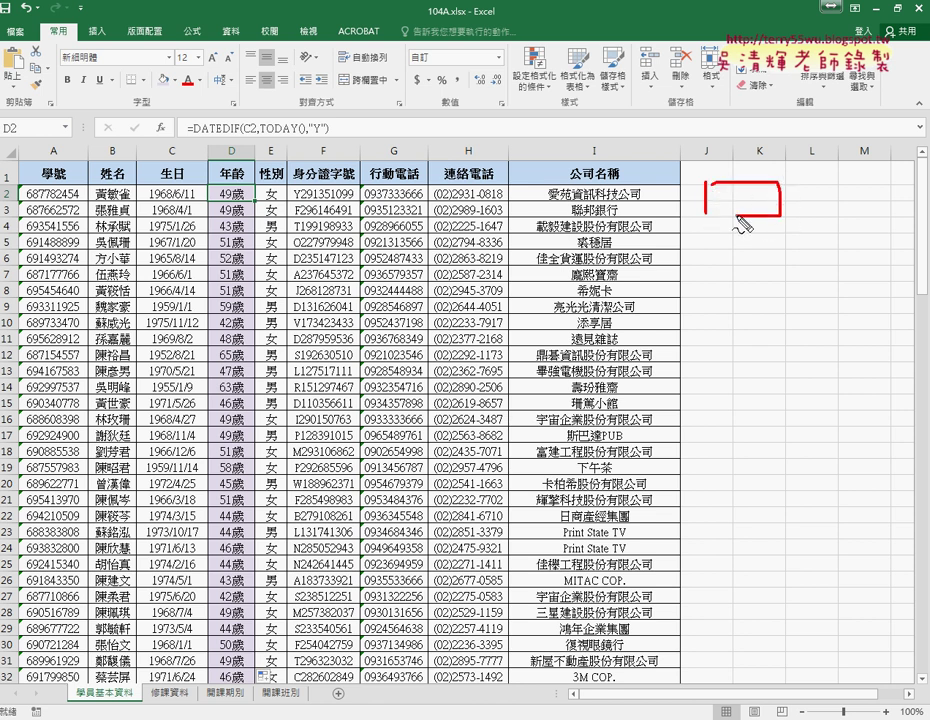
mouse_move(228, 183)
mouse_down()
mouse_move(242, 162)
mouse_move(725, 186)
mouse_move(706, 266)
mouse_move(780, 237)
mouse_move(706, 268)
mouse_up()
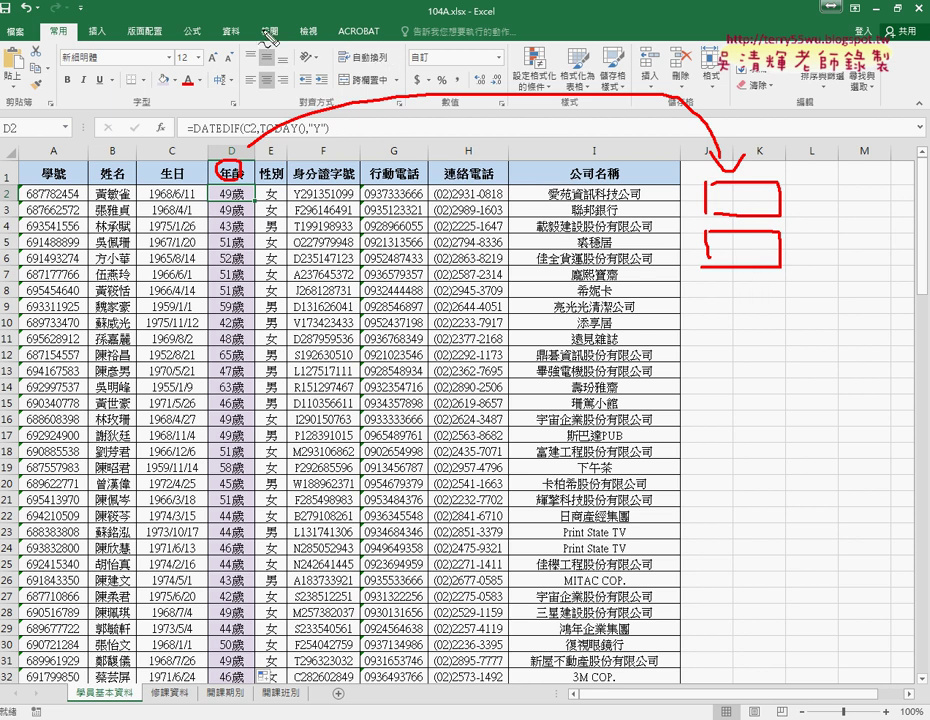
drag(317, 27, 369, 41)
key(Escape)
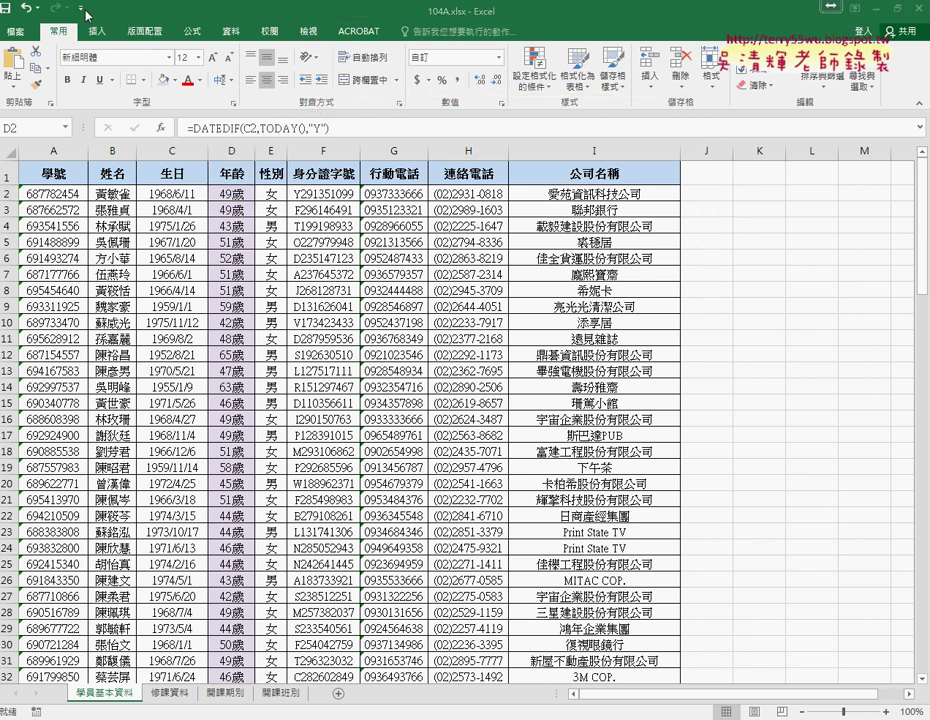
- Enable the 開發人員 (Developer) tab under Customize Ribbon in Excel Options and show it
click(81, 9)
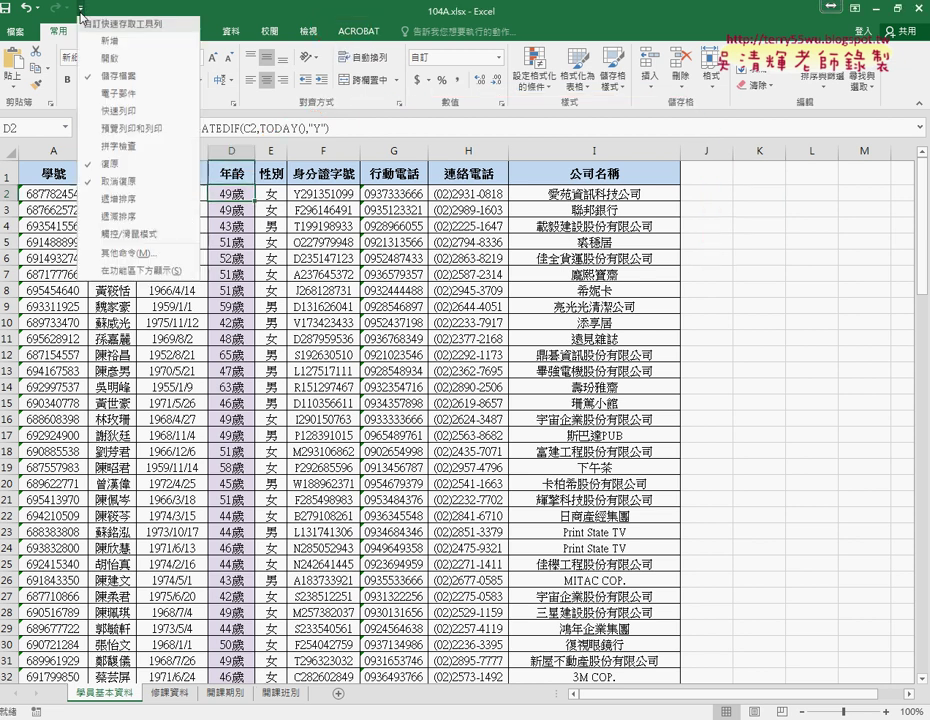
click(130, 258)
click(197, 268)
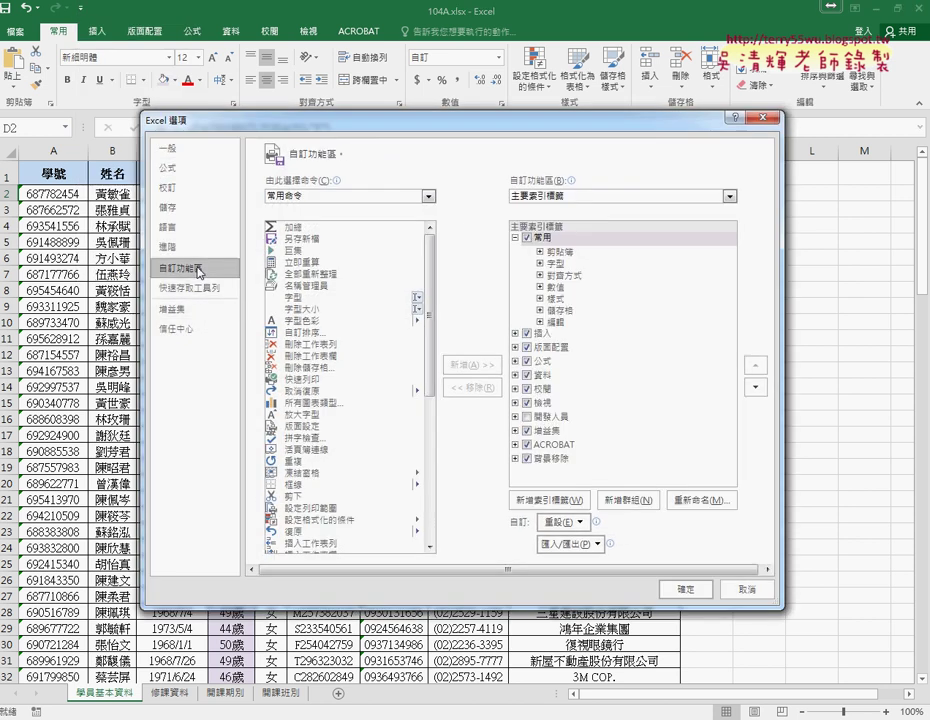
click(527, 416)
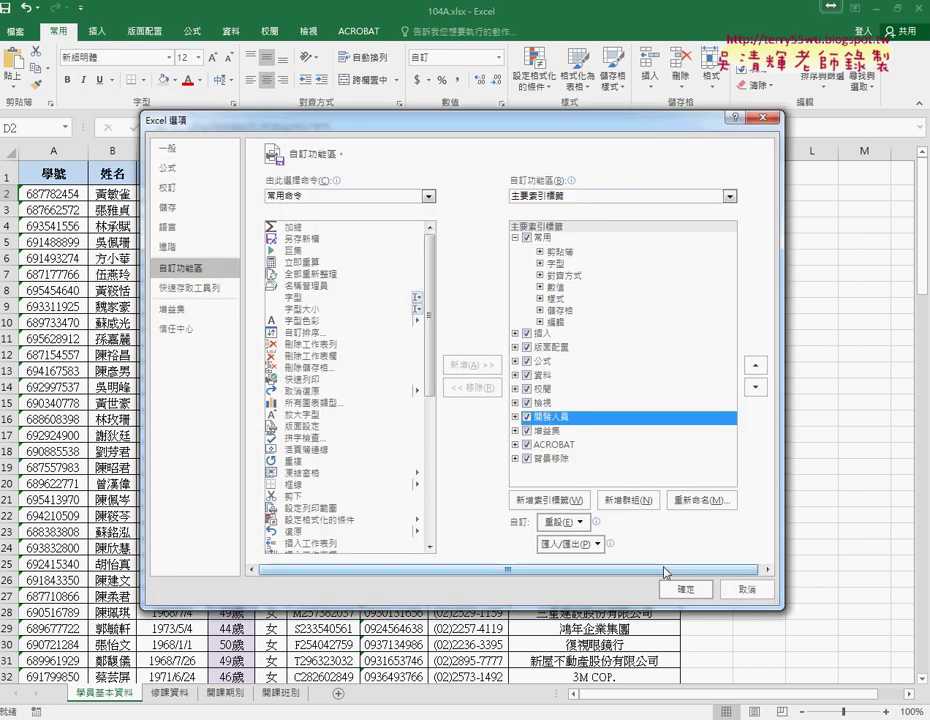
click(686, 589)
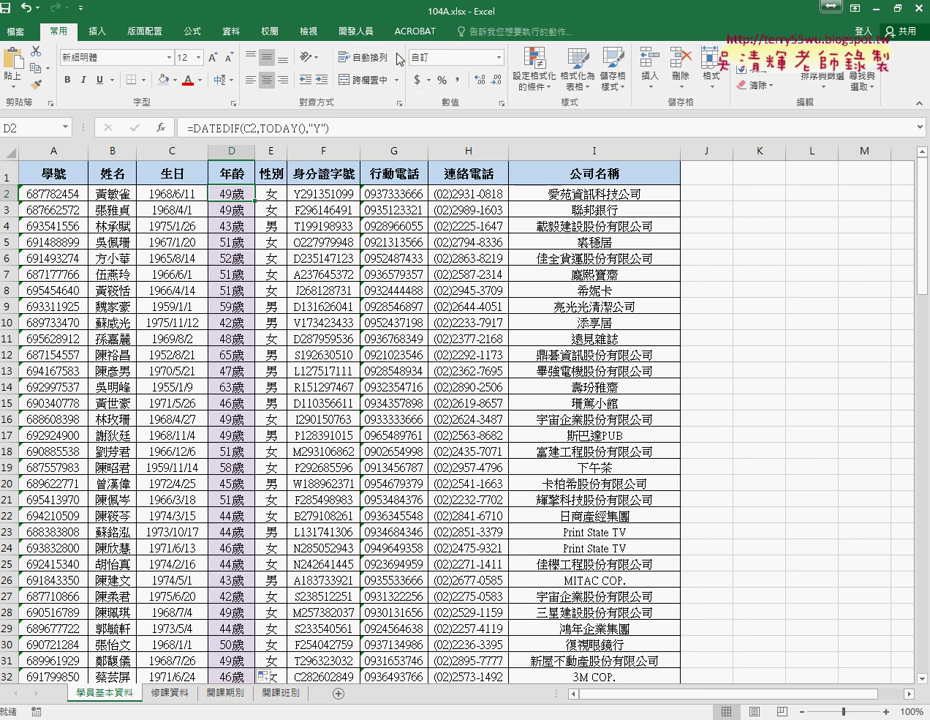
click(362, 32)
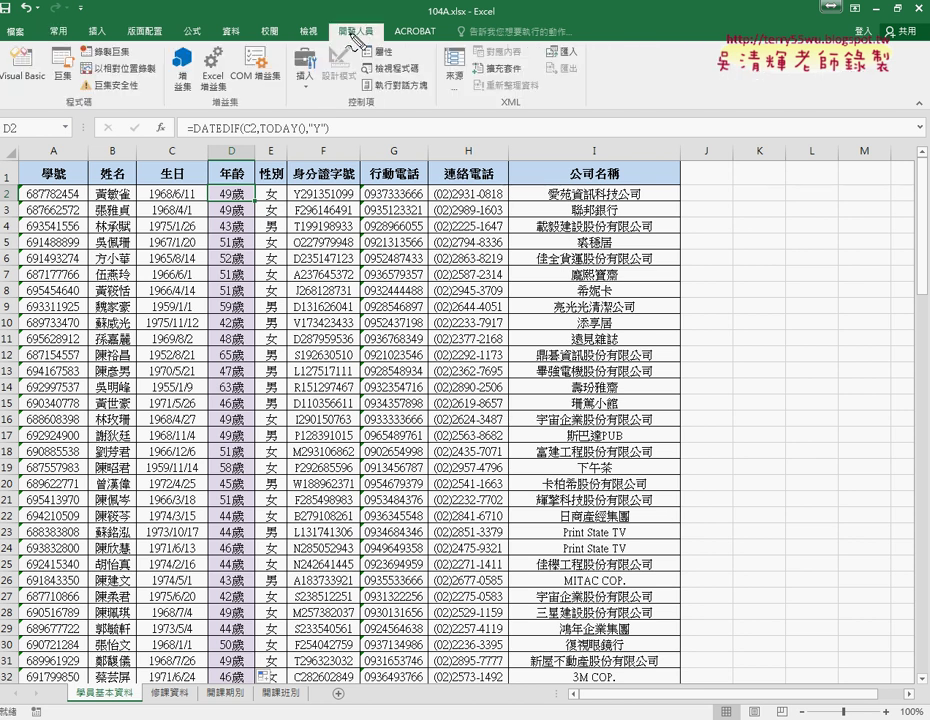
mouse_move(324, 14)
mouse_down()
mouse_move(321, 44)
mouse_move(324, 18)
mouse_up()
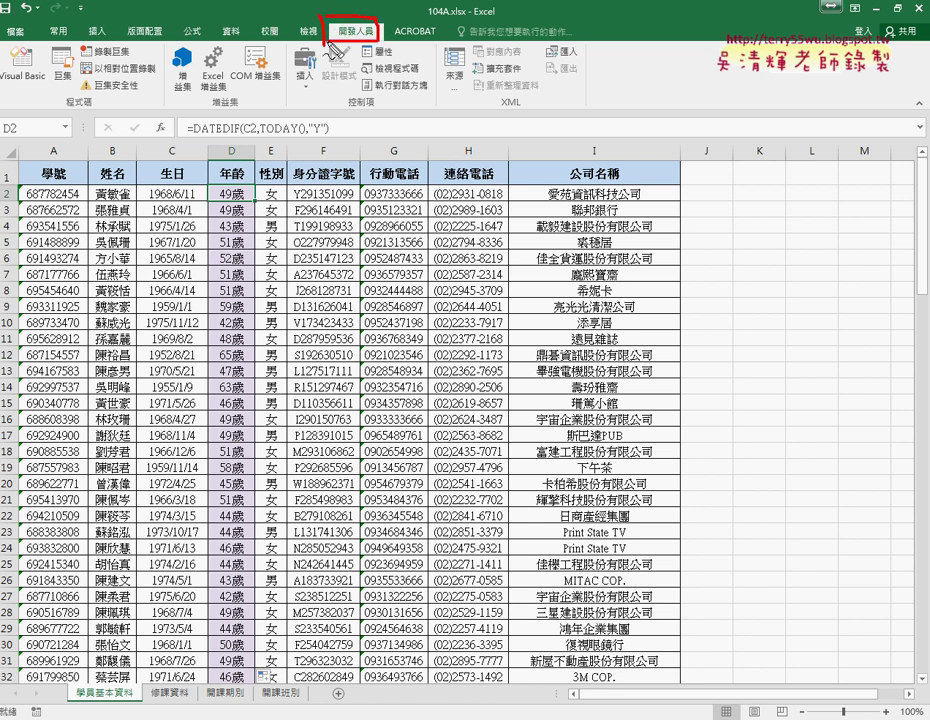
drag(277, 103, 331, 49)
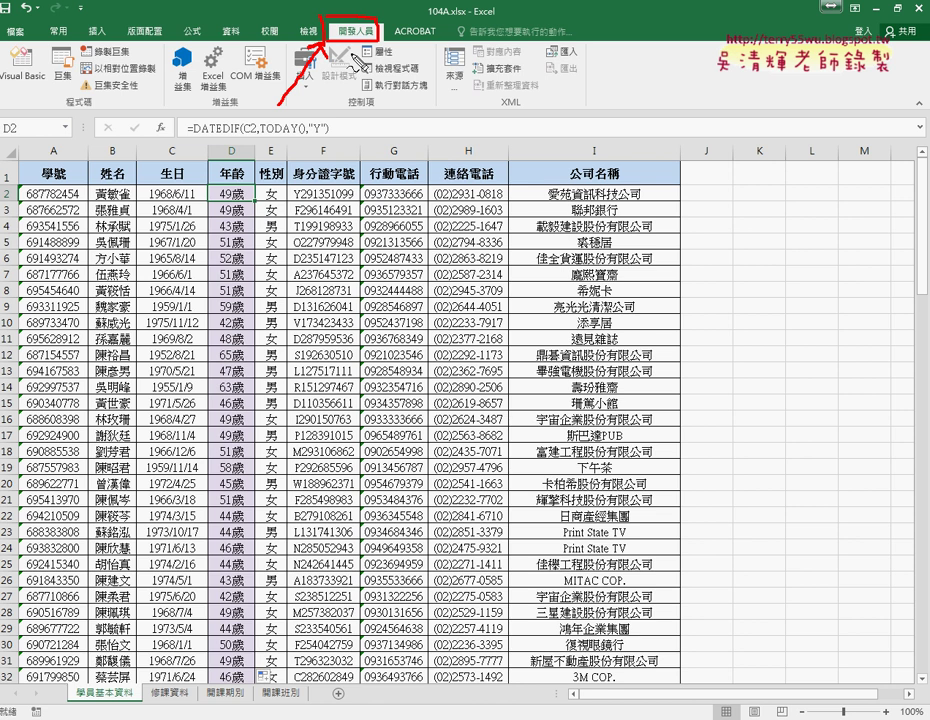
key(Escape)
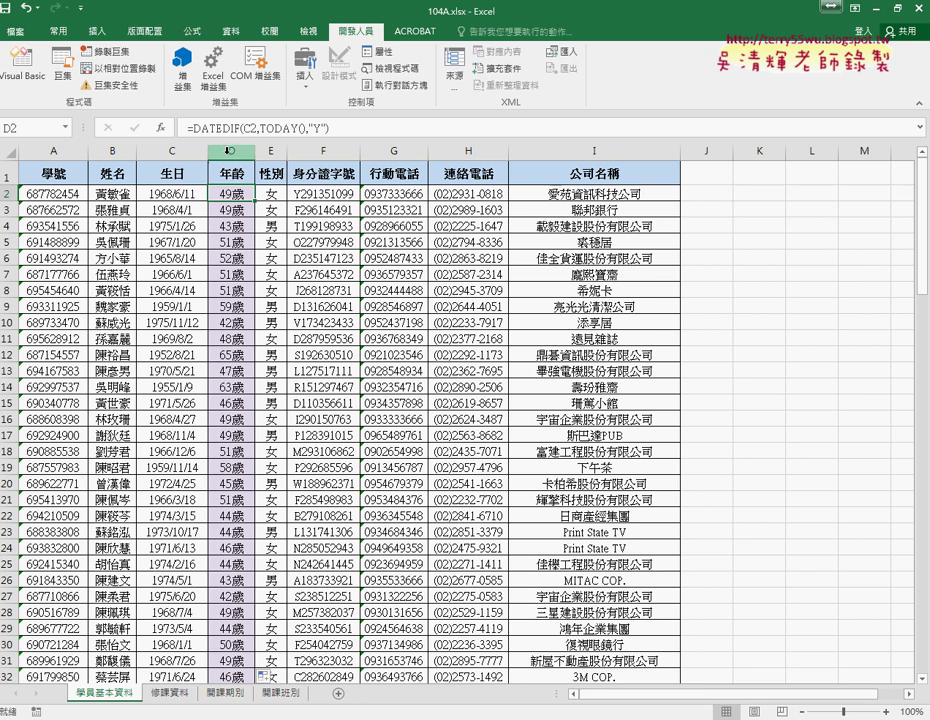
- Launch the Visual Basic editor and insert Module1 into the 104A.xlsx project via 插入 > 模組
click(36, 77)
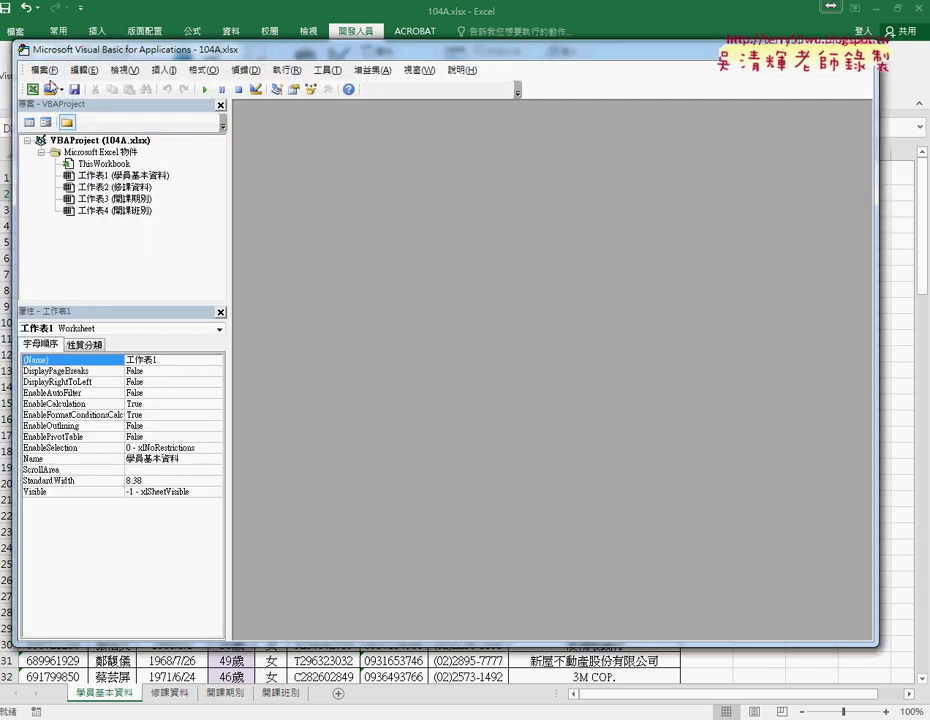
mouse_move(124, 40)
mouse_down()
mouse_move(315, 93)
mouse_move(478, 122)
mouse_up()
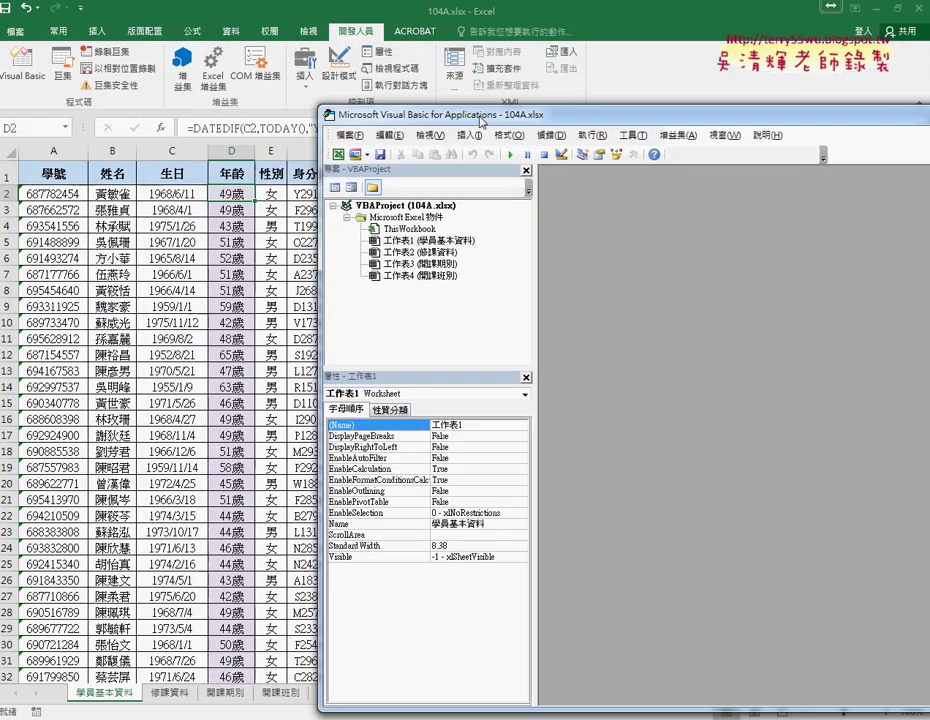
right_click(416, 264)
mouse_move(500, 320)
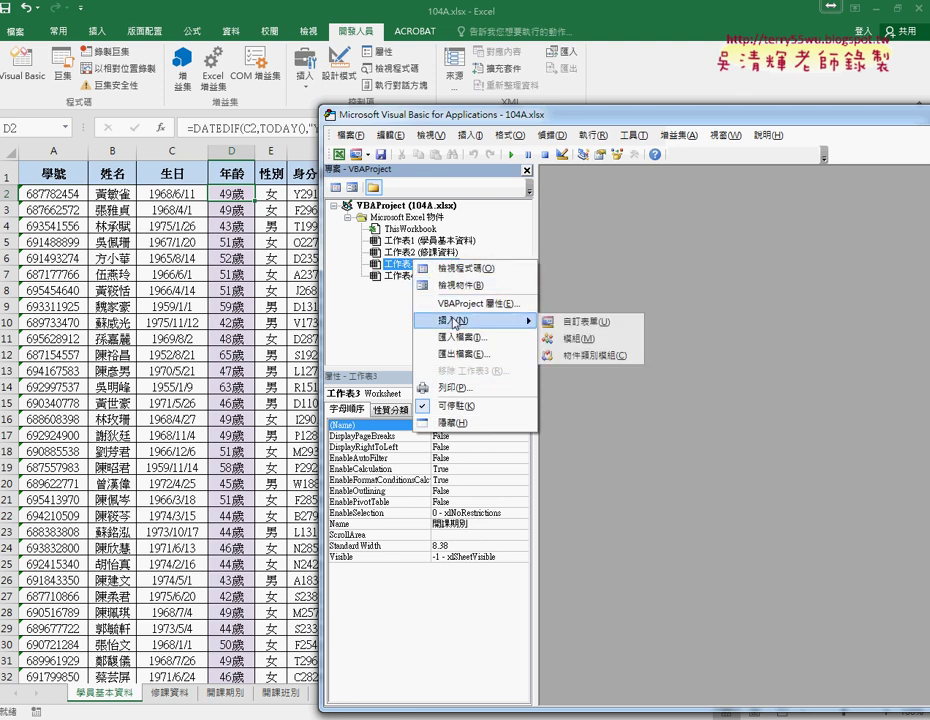
click(568, 340)
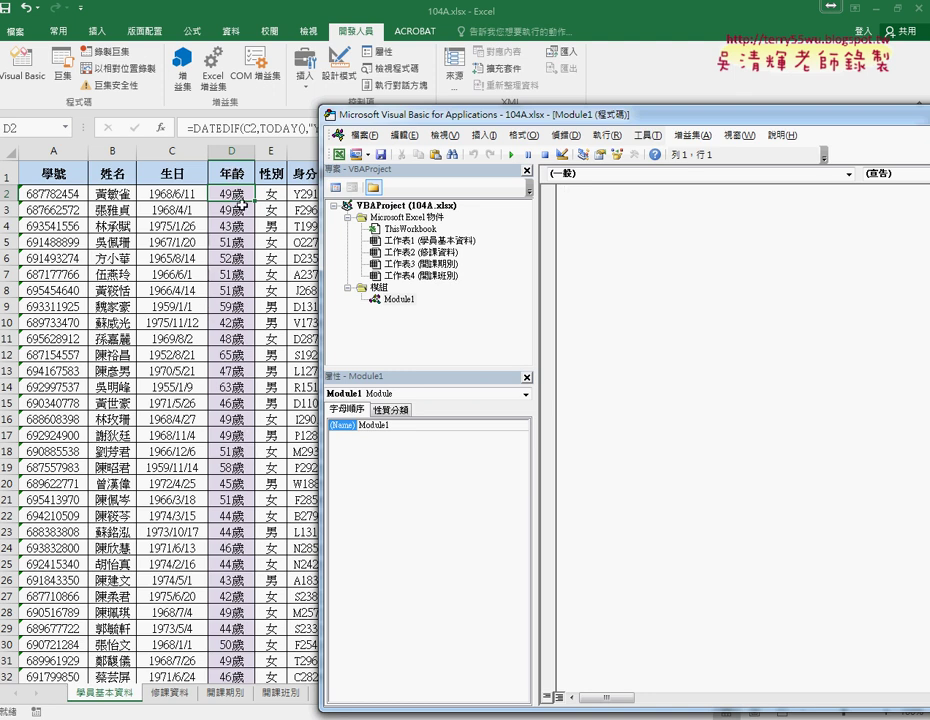
drag(556, 124, 490, 84)
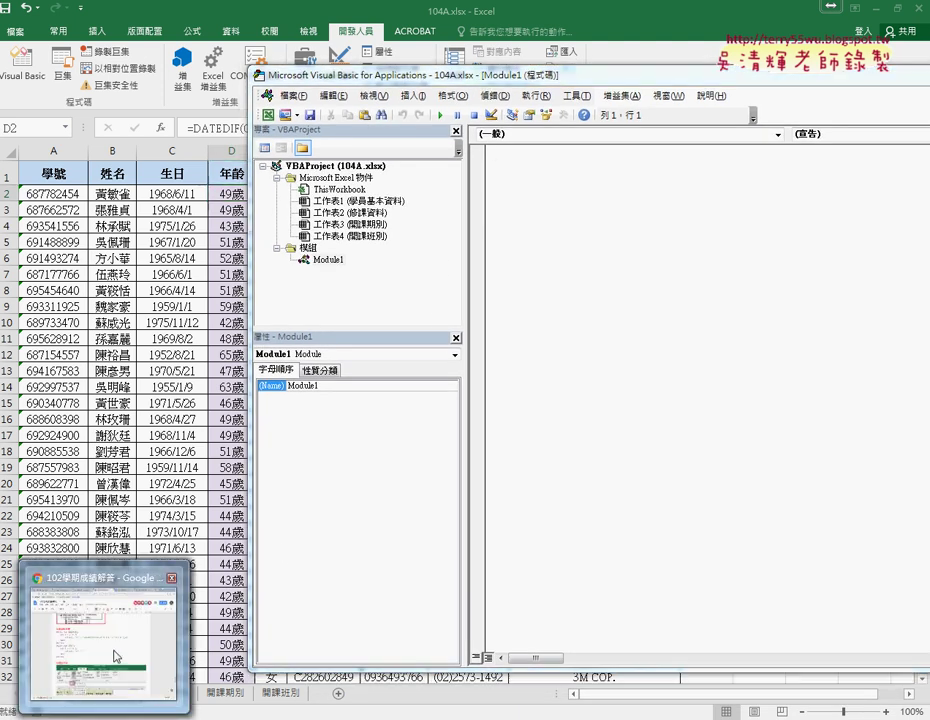
- In Chrome, open the 102學期成績解答 doc and select the 學期成績 and 清除 Sub procedures
click(116, 648)
click(320, 11)
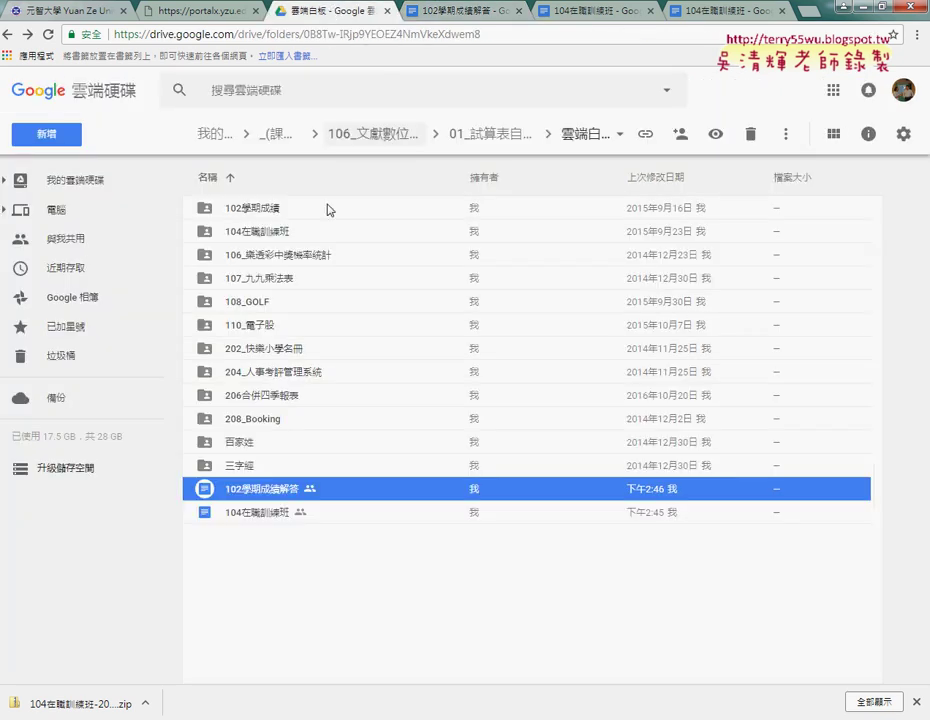
click(460, 12)
mouse_move(924, 590)
mouse_down()
mouse_move(924, 578)
mouse_move(924, 607)
mouse_move(924, 588)
mouse_up()
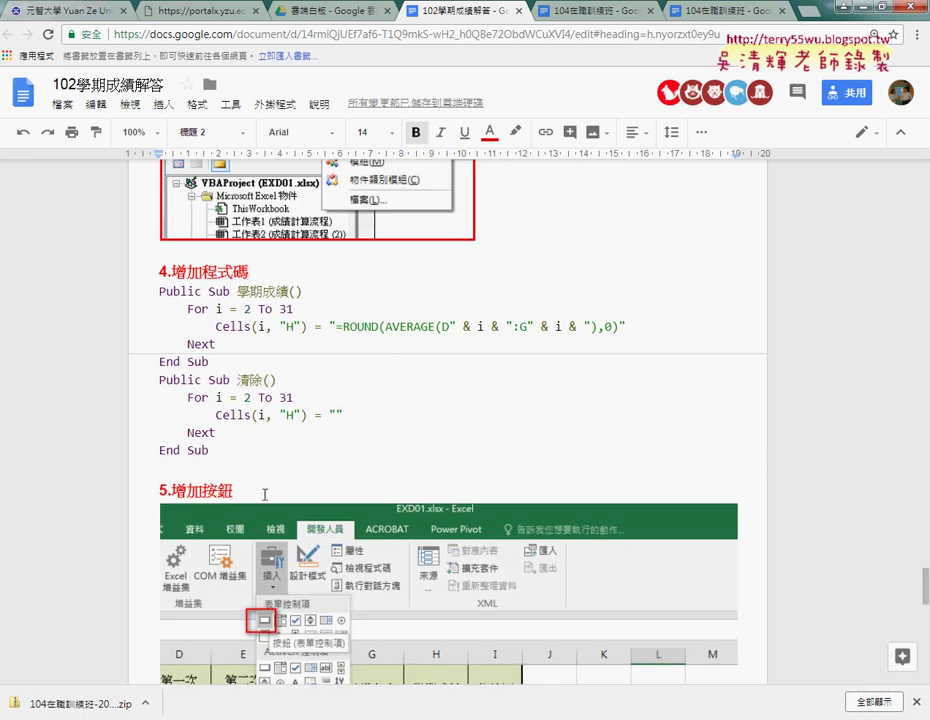
drag(209, 450, 160, 379)
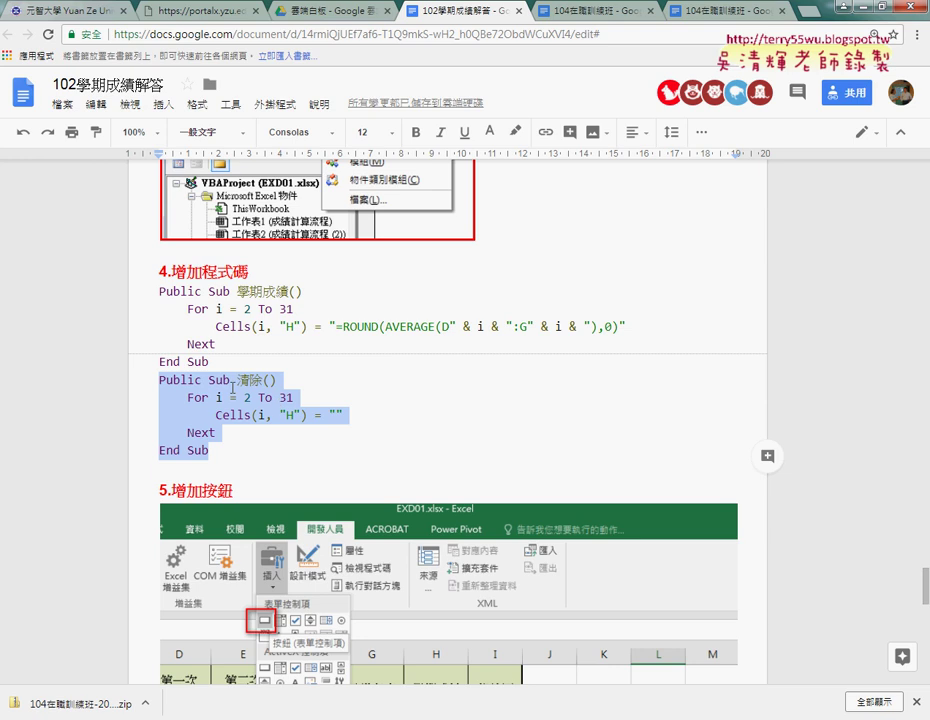
click(241, 290)
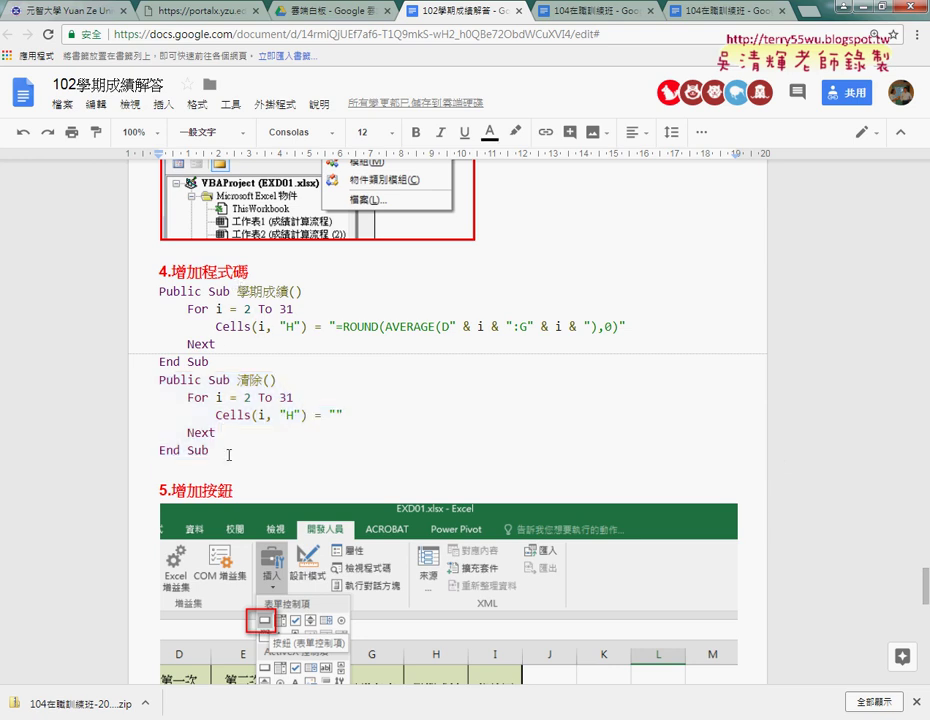
drag(210, 450, 147, 288)
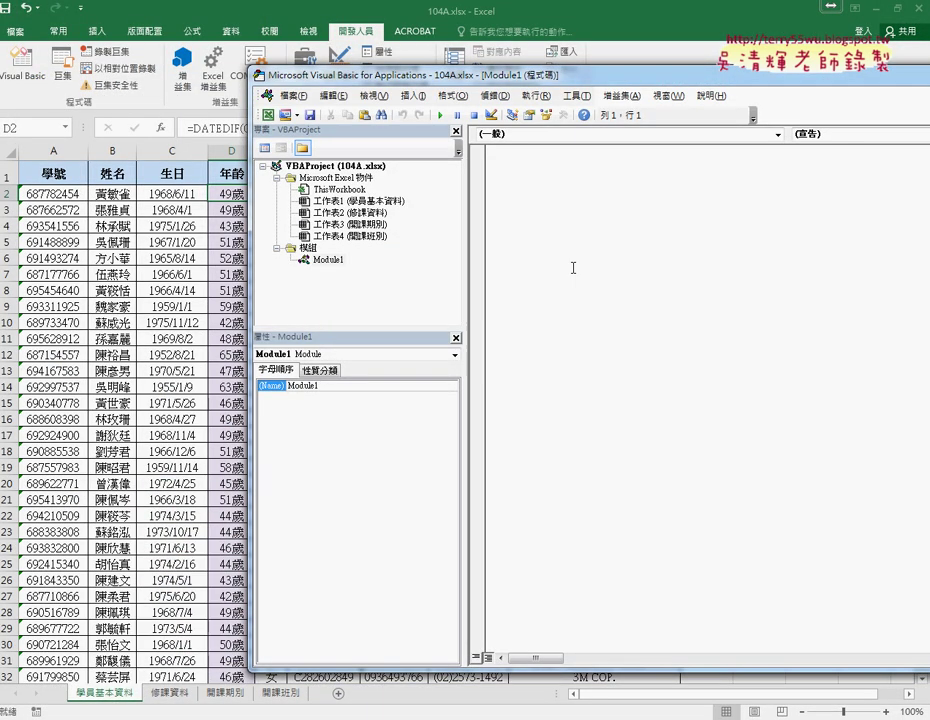
- Paste the 學期成績 and 清除 procedures into Module1 and rename 學期成績 to 年齡
right_click(536, 236)
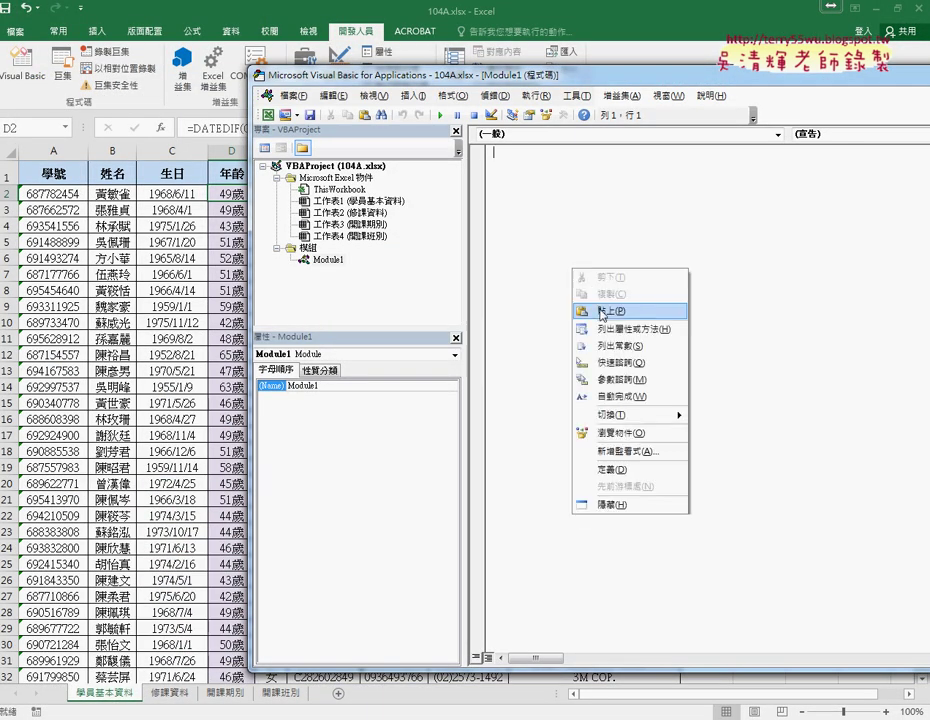
click(560, 280)
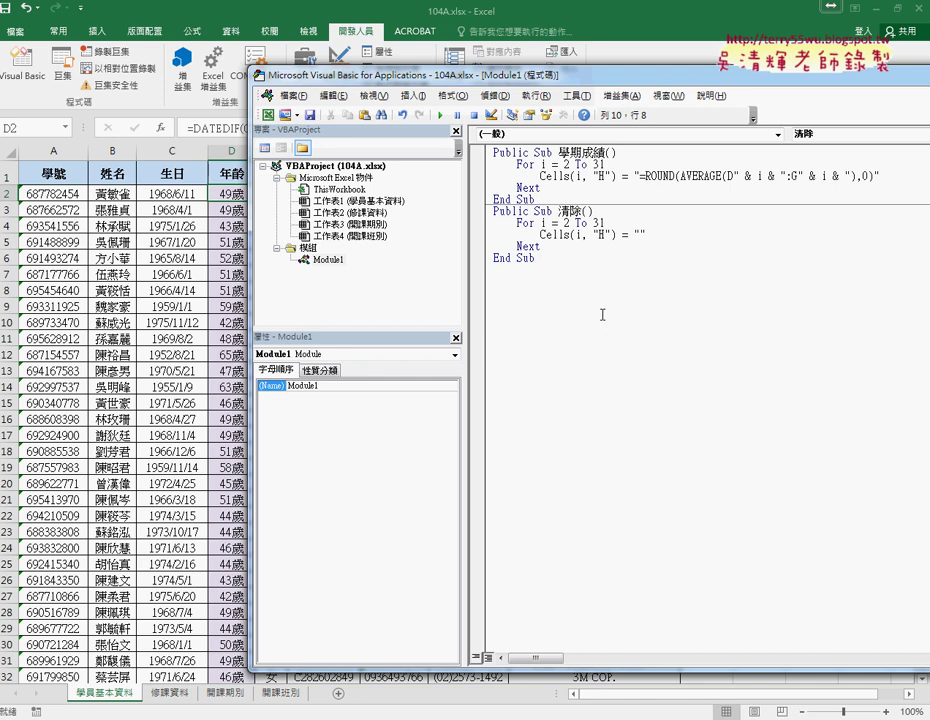
double_click(597, 152)
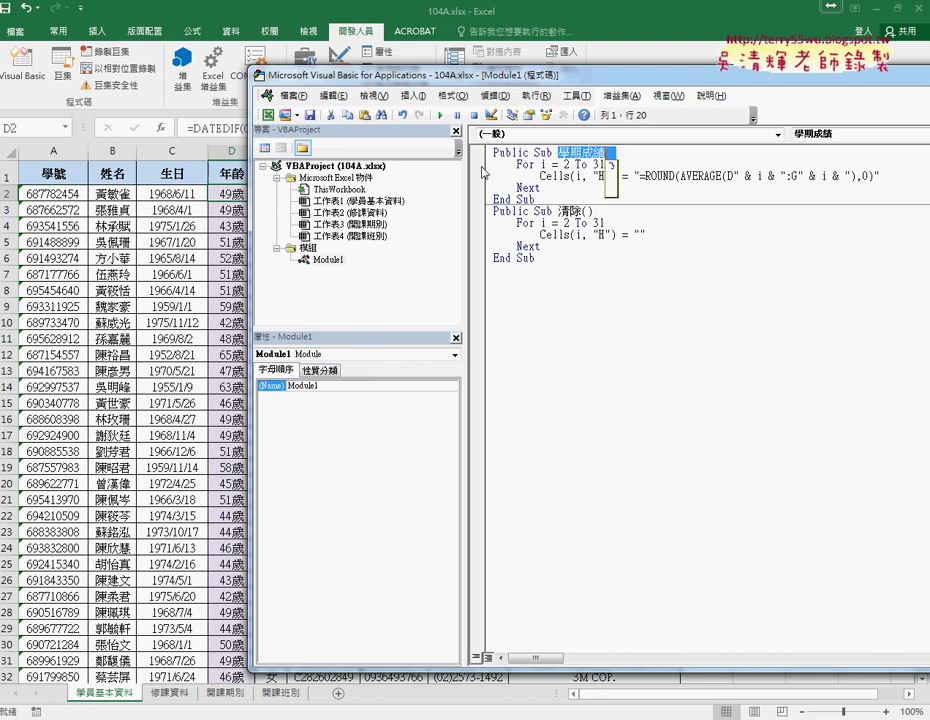
text(年齡)
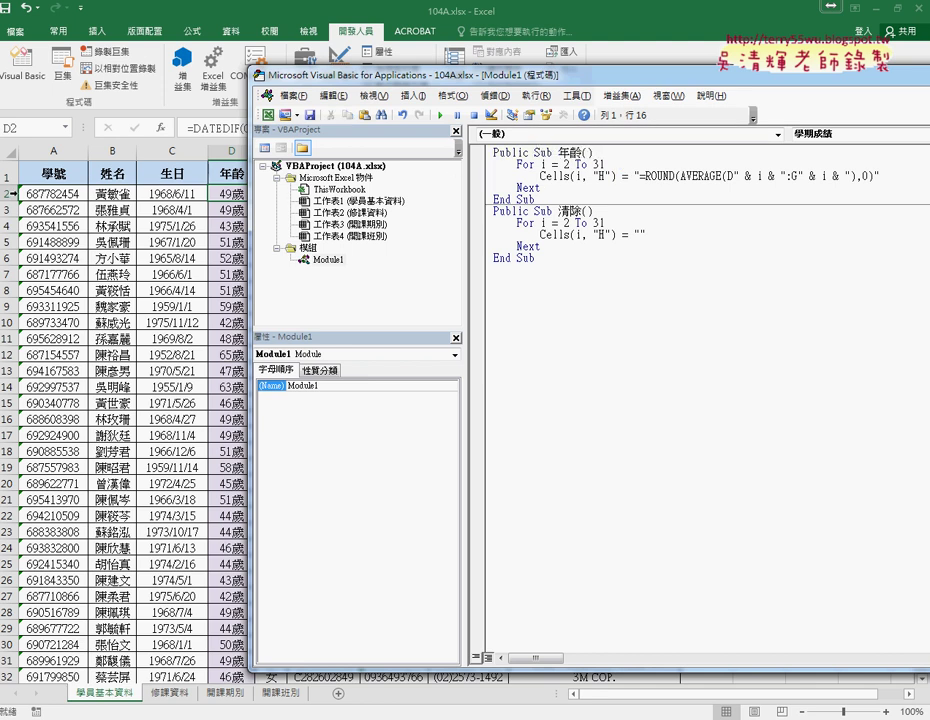
- Check the worksheet's last data row, then change the 年齡 loop limit from 31 to 120
click(45, 193)
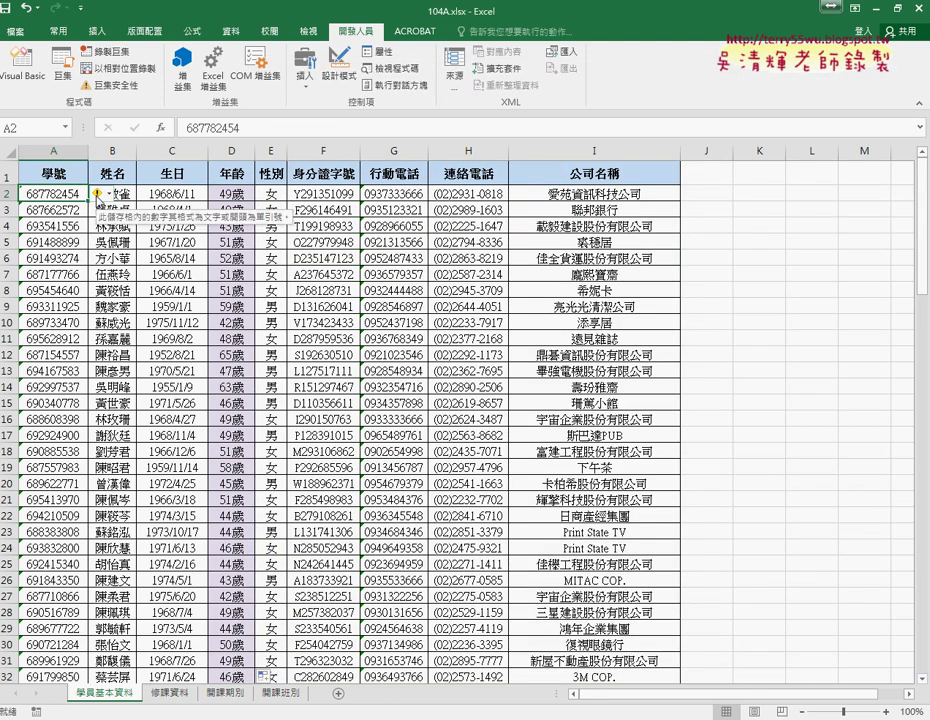
key(ctrl+Down)
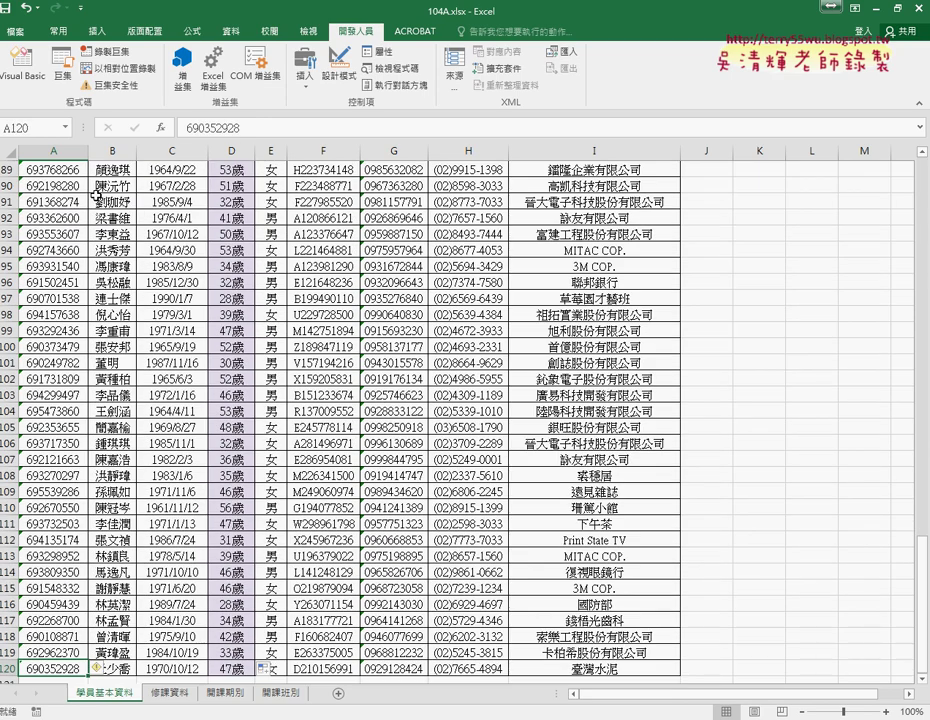
key(ctrl+Up)
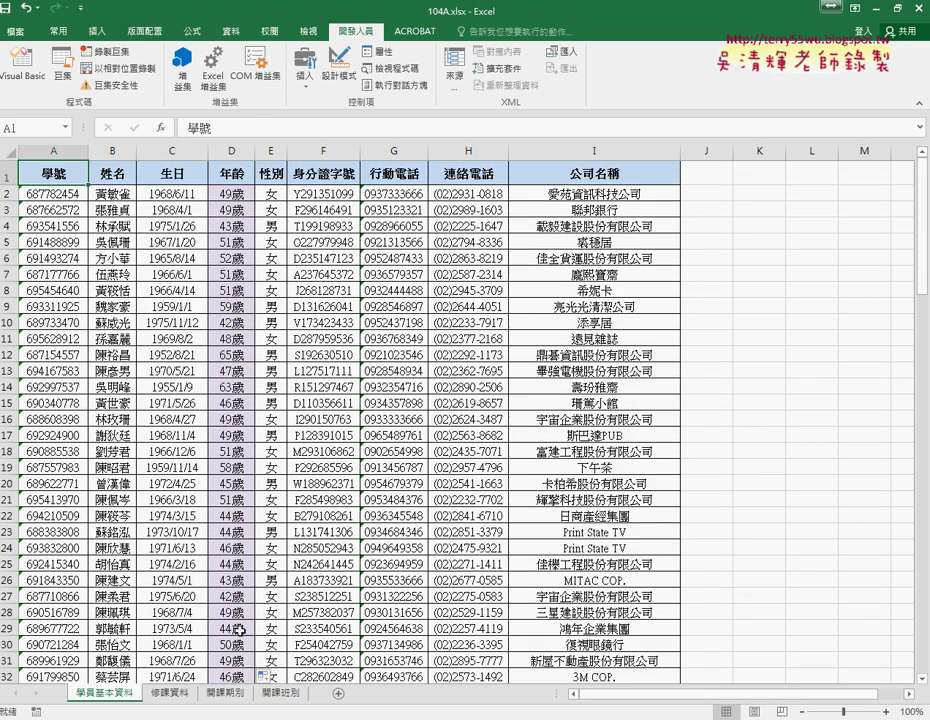
click(358, 677)
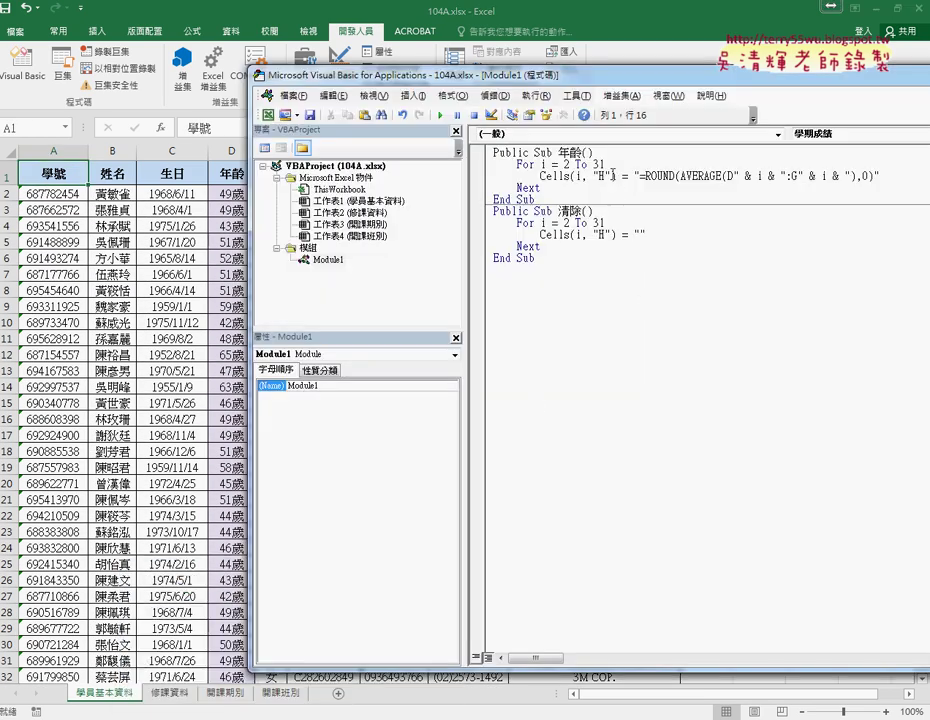
text(120)
- Change the Cells column from "H" to "D" and delete the old =ROUND(...) formula text
drag(465, 300, 386, 300)
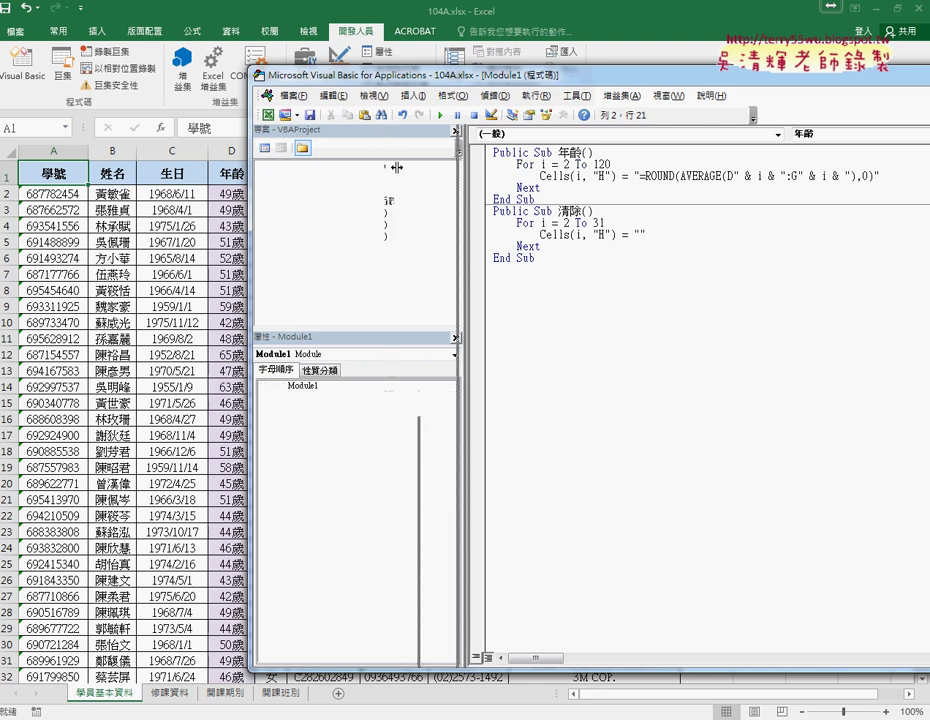
drag(413, 83, 473, 82)
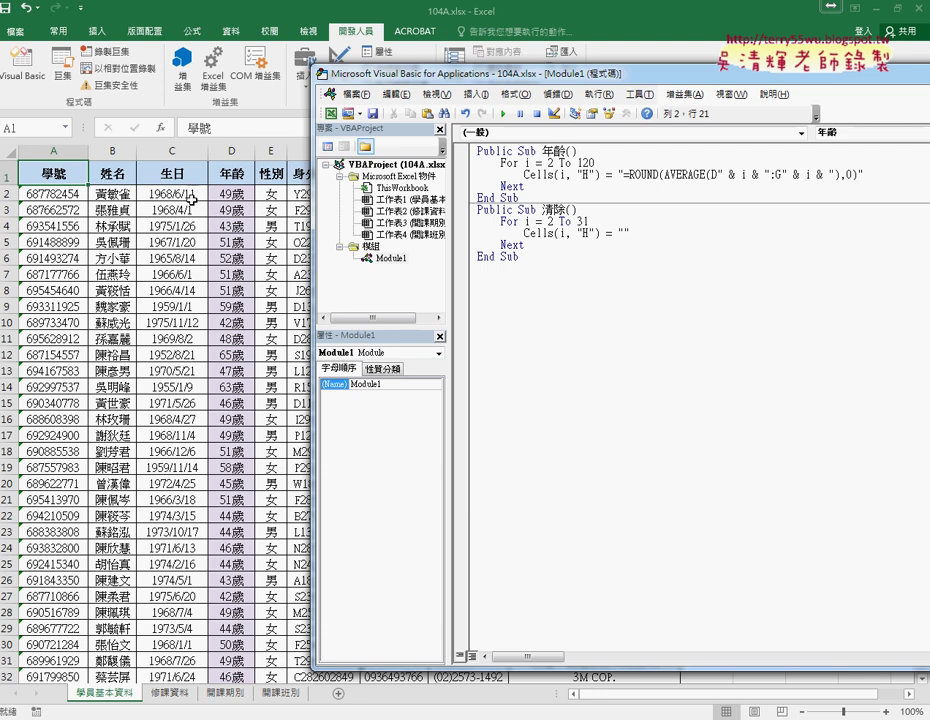
double_click(584, 174)
text(C)
drag(624, 175, 858, 176)
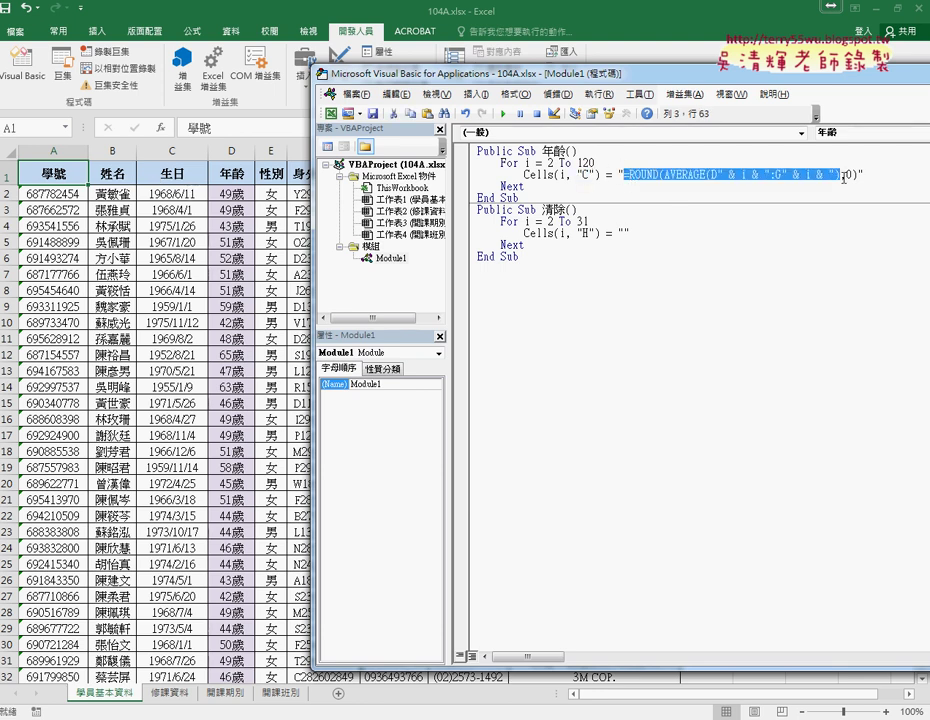
key(Delete)
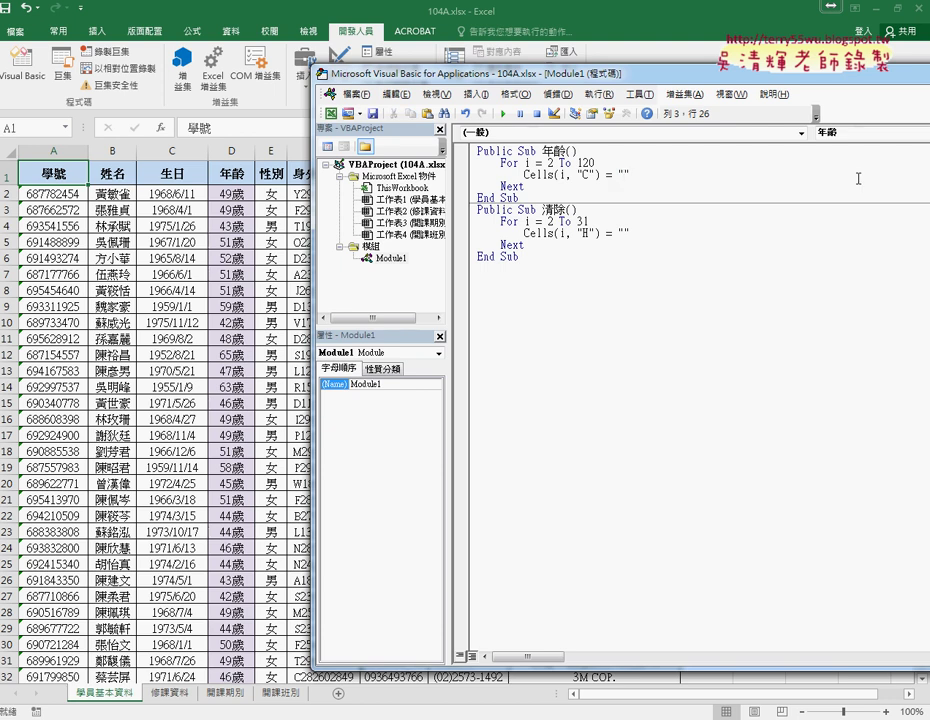
double_click(587, 174)
text(D)
- Copy D2's =DATEDIF(C2,TODAY(),"Y") formula into the 年齡 macro's Cells(i, "D") assignment
click(237, 194)
click(162, 128)
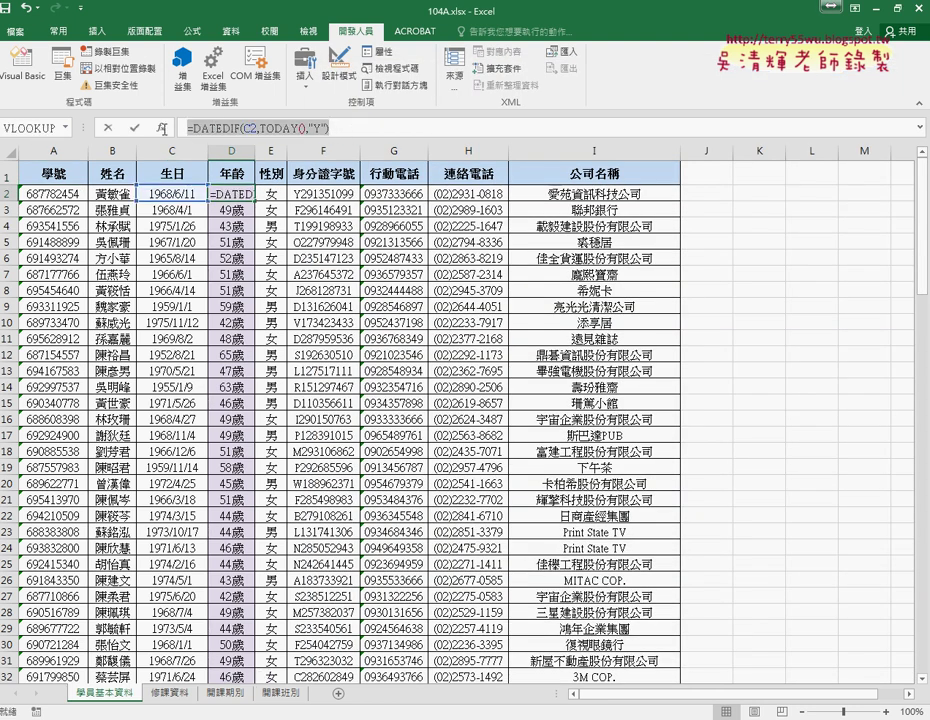
click(271, 131)
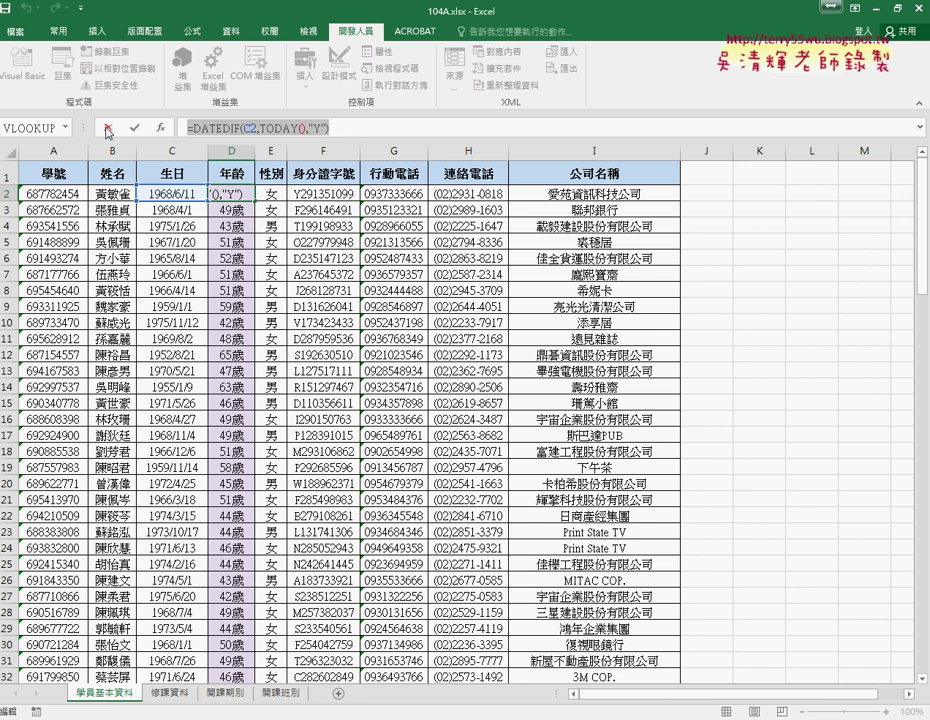
click(134, 128)
click(357, 658)
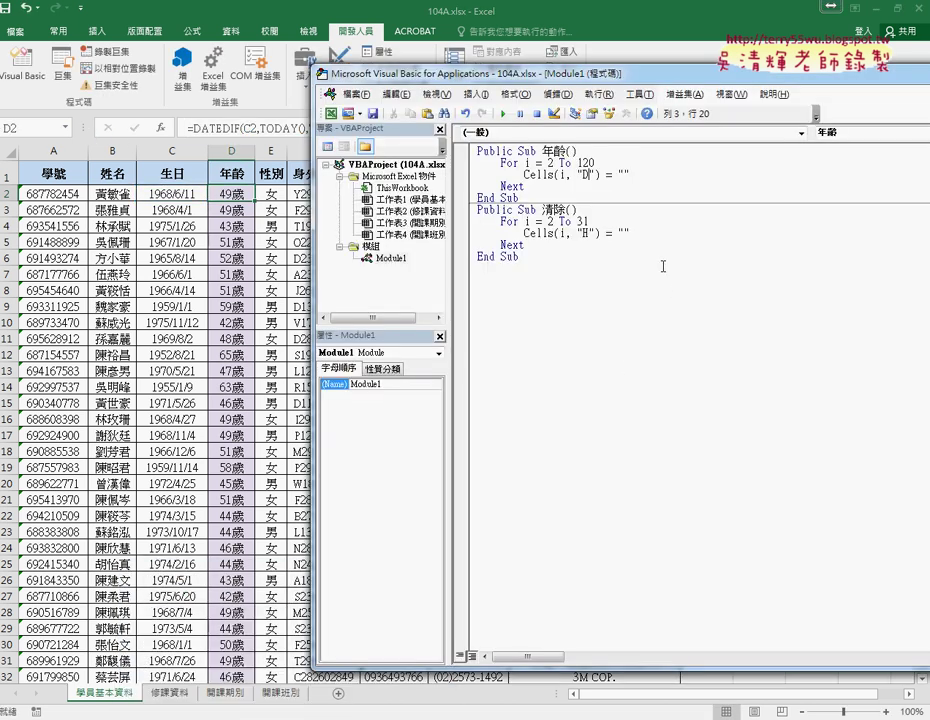
text(=DATEDIF(C2,TODAY(),"Y"))
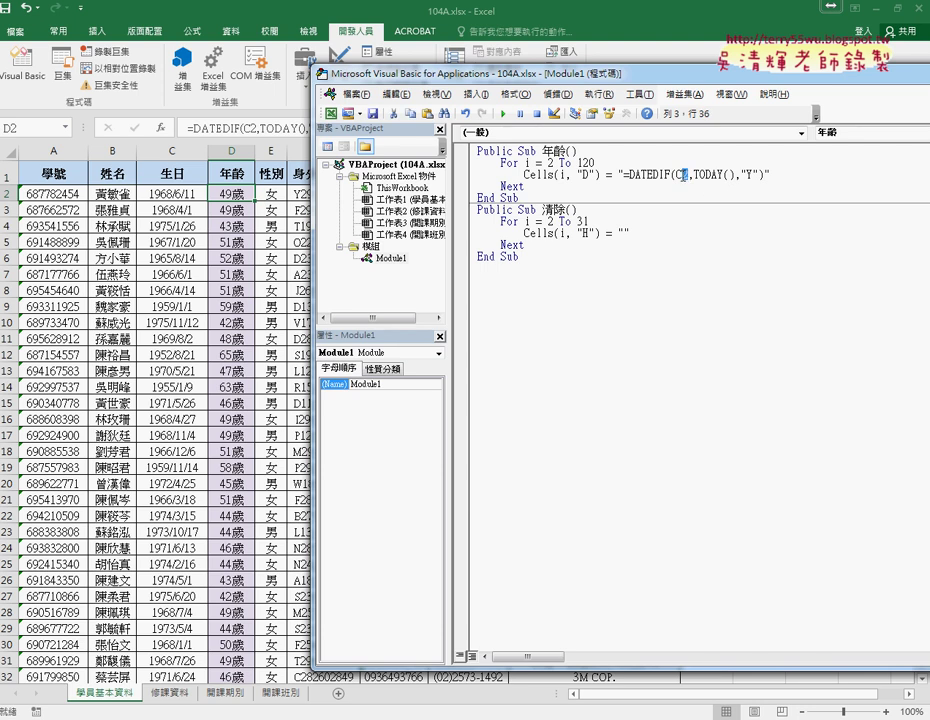
click(252, 141)
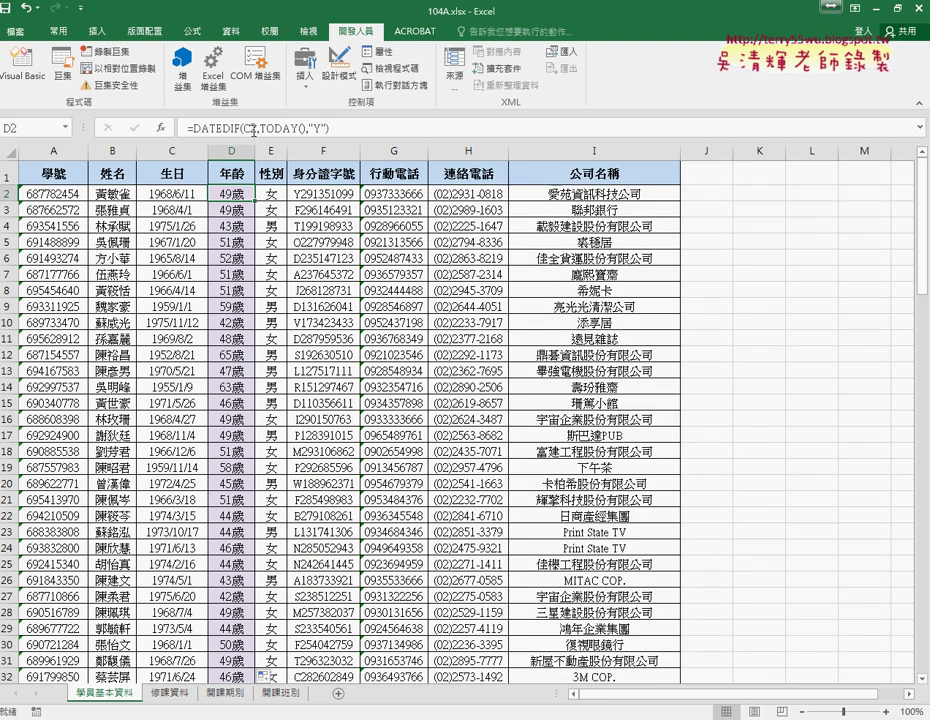
key(Down)
key(Down)
- Join the row number into the formula string as "=DATEDIF(C" & i & "..."
click(240, 192)
mouse_move(320, 714)
click(364, 640)
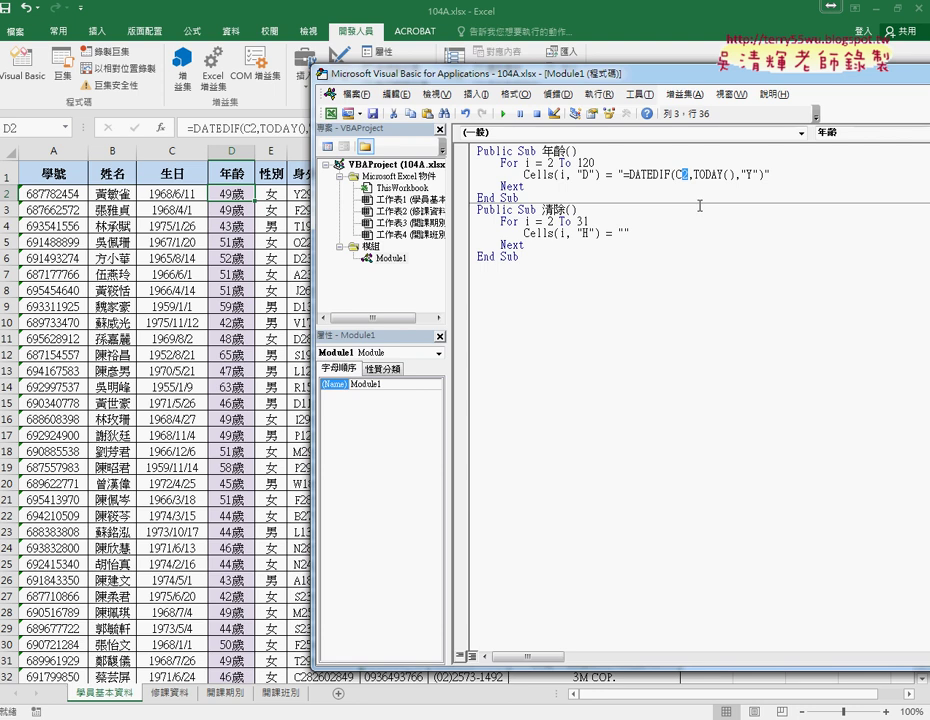
text("")
text(&&)
drag(694, 174, 706, 174)
text(i&")
key(Right)
key(space)
key(Right)
key(space)
key(Right)
key(space)
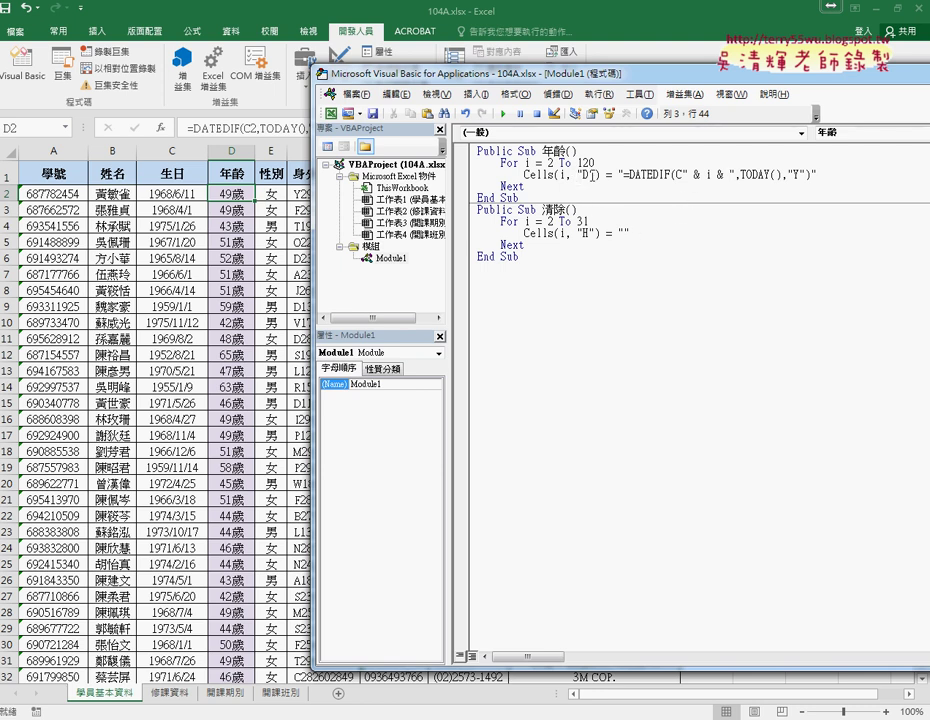
- Dismiss the compile error and compare the edited line against D2's DATEDIF formula
click(565, 228)
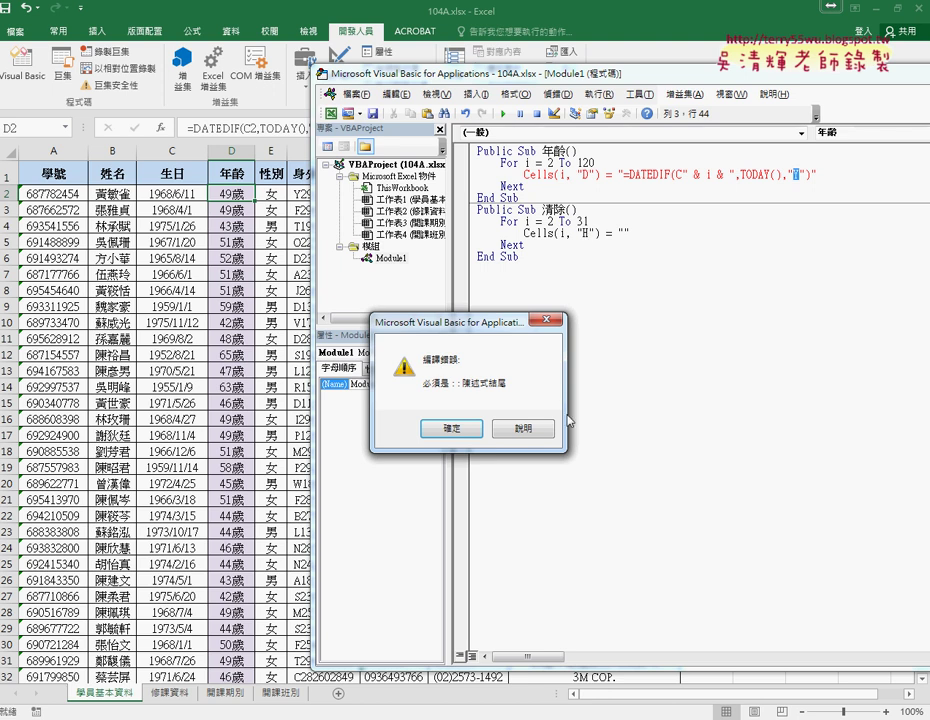
click(470, 430)
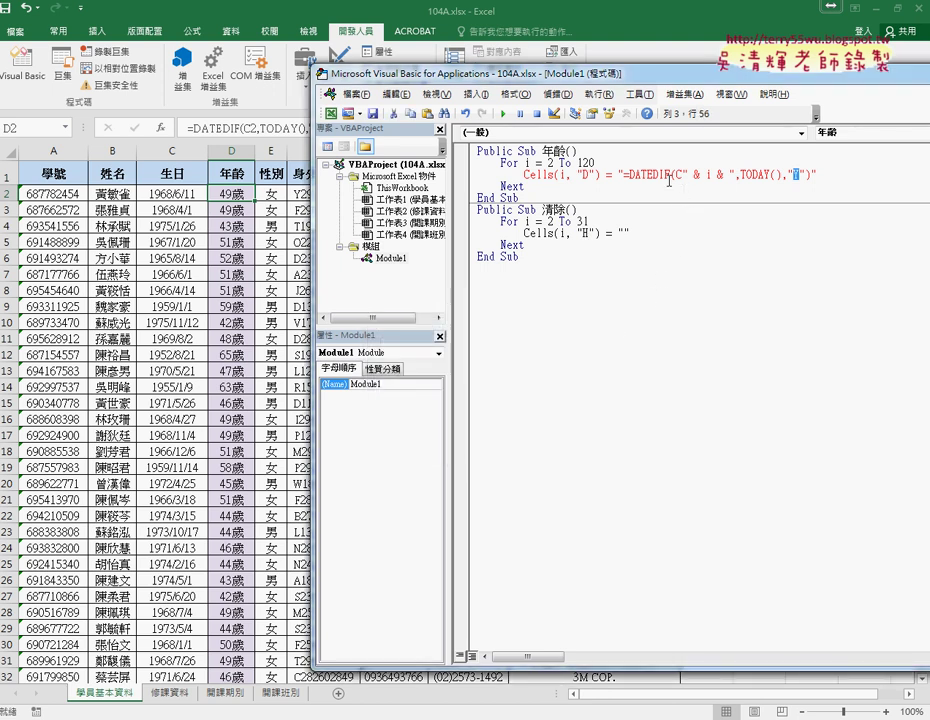
drag(681, 175, 733, 177)
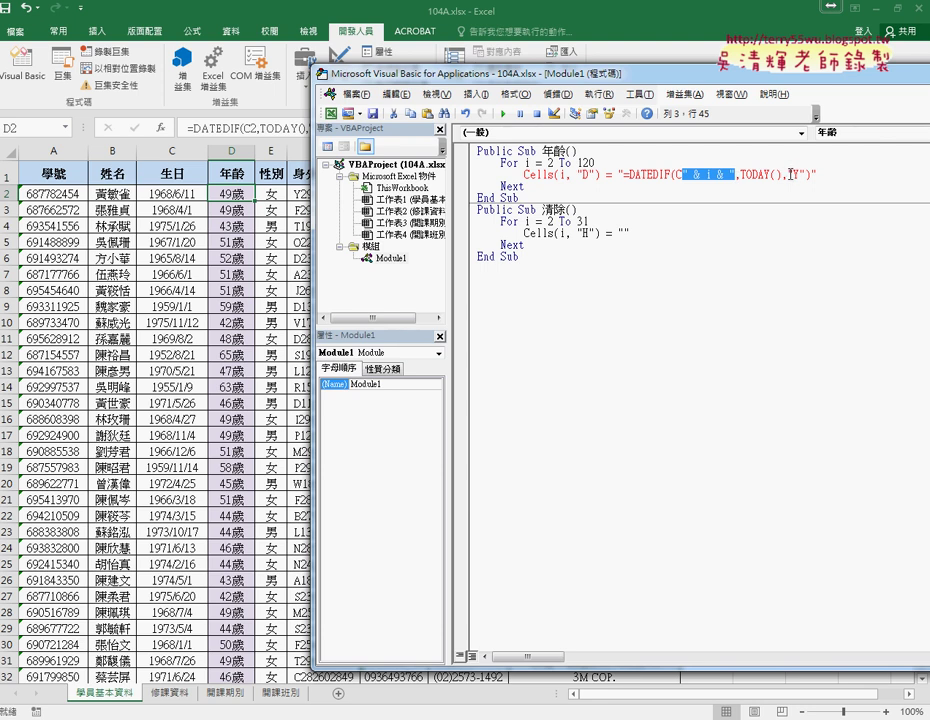
double_click(792, 175)
key(Right)
key(Right)
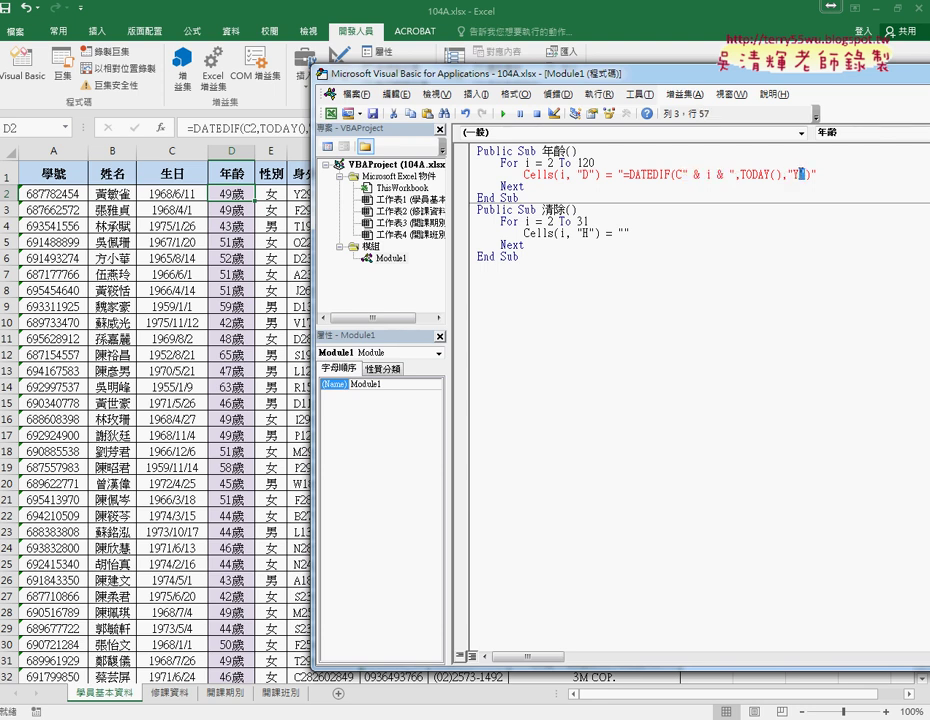
click(326, 128)
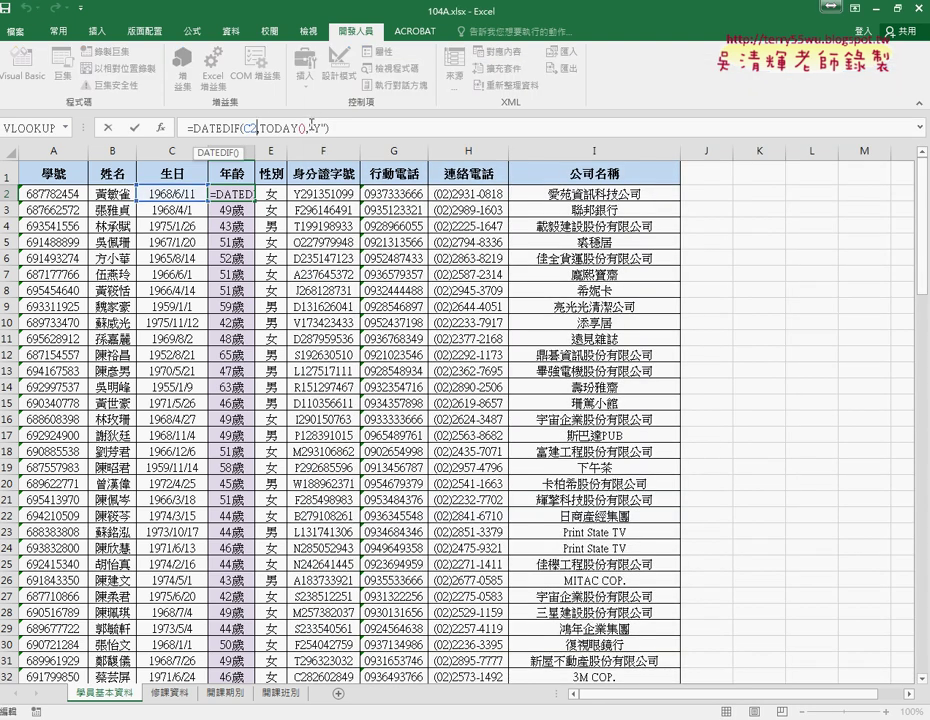
text("))
click(134, 128)
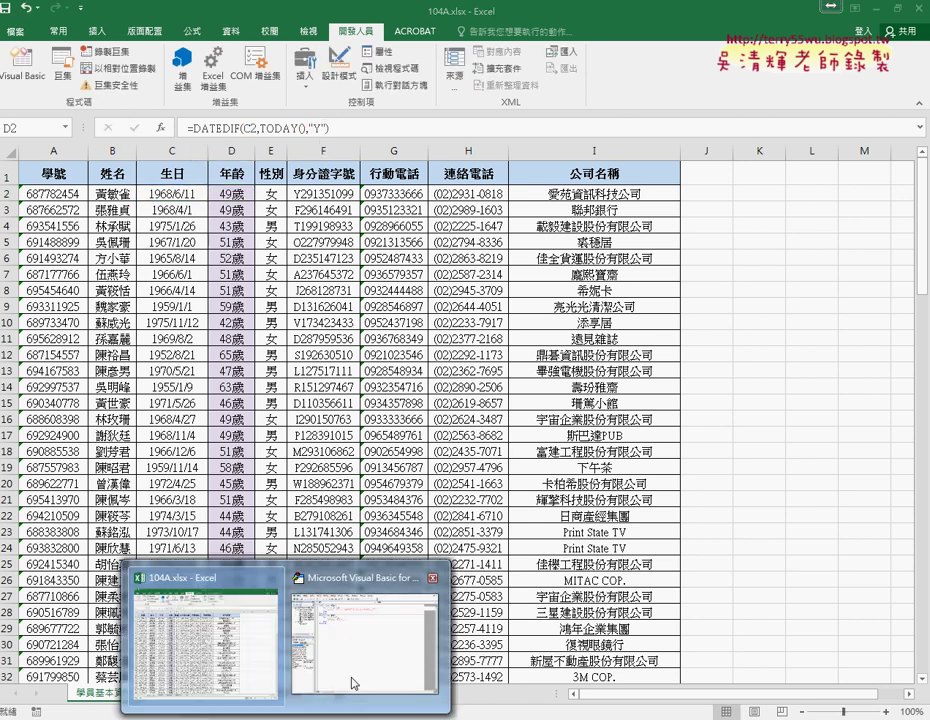
- Double the quotes around Y so the line ends ,TODAY(),""Y"")"
click(265, 462)
click(787, 174)
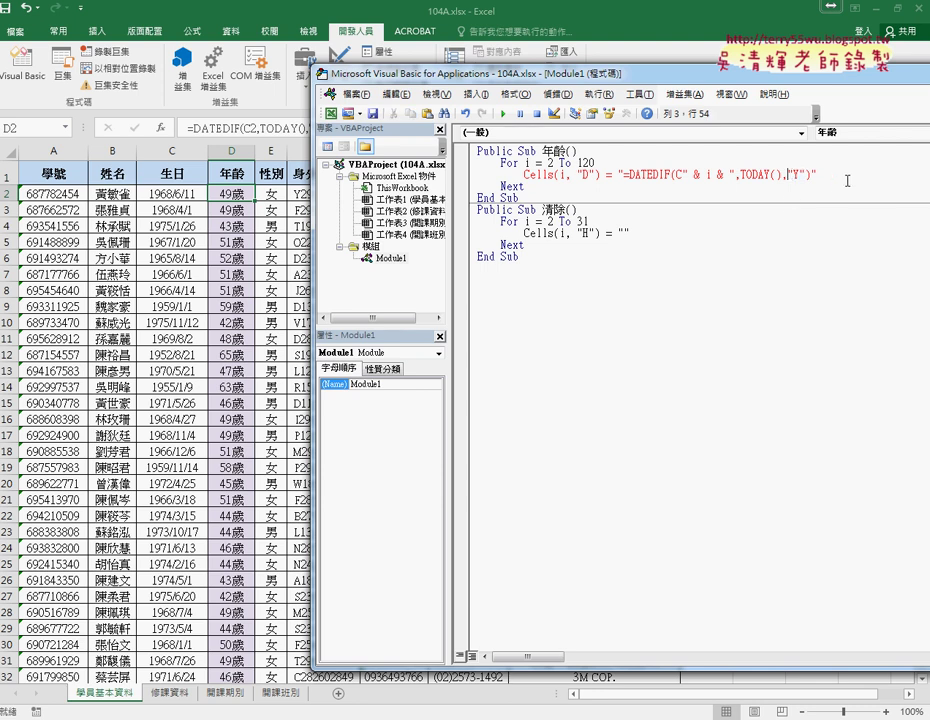
text(")
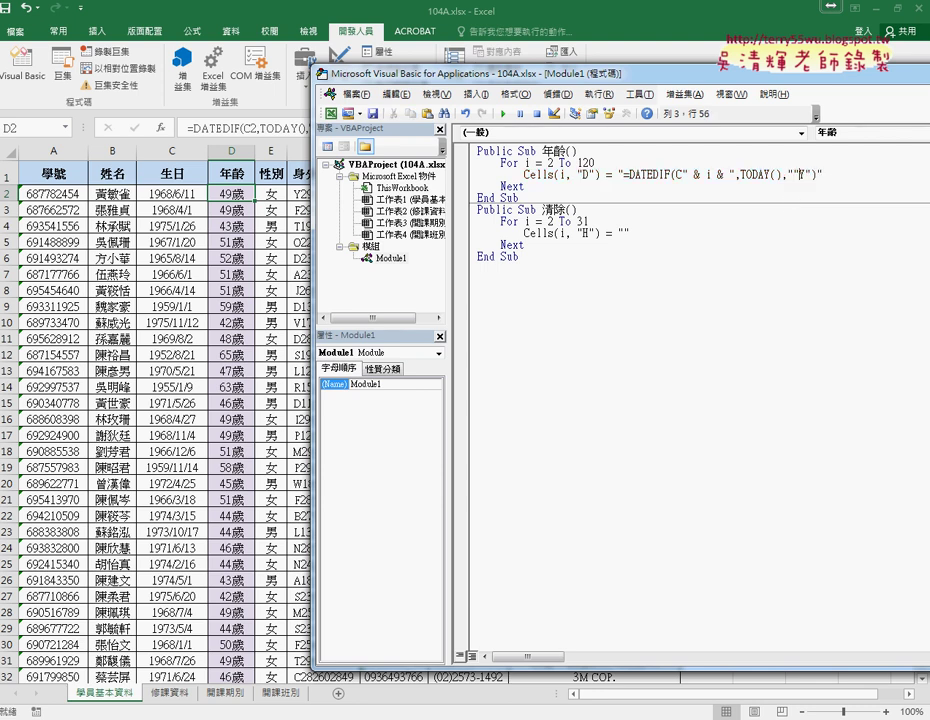
text(")
double_click(797, 174)
click(621, 175)
click(826, 175)
double_click(789, 175)
double_click(812, 175)
- Change the 清除 macro's row limit from 31 to 120 and its column from "H" to "D"
drag(683, 175, 806, 175)
double_click(583, 221)
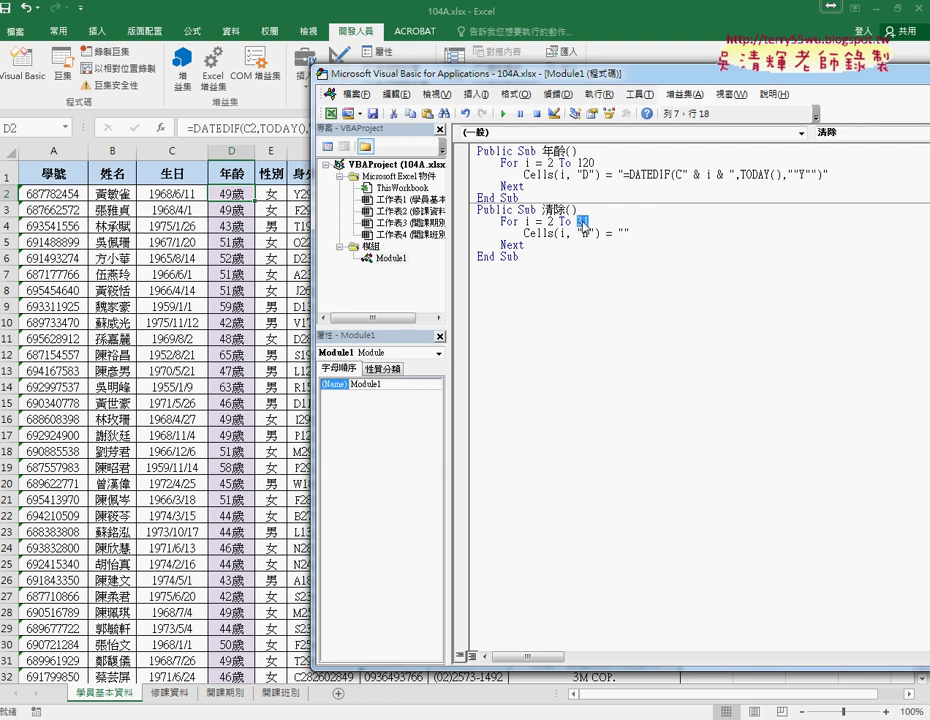
text(120)
double_click(586, 233)
text(D)
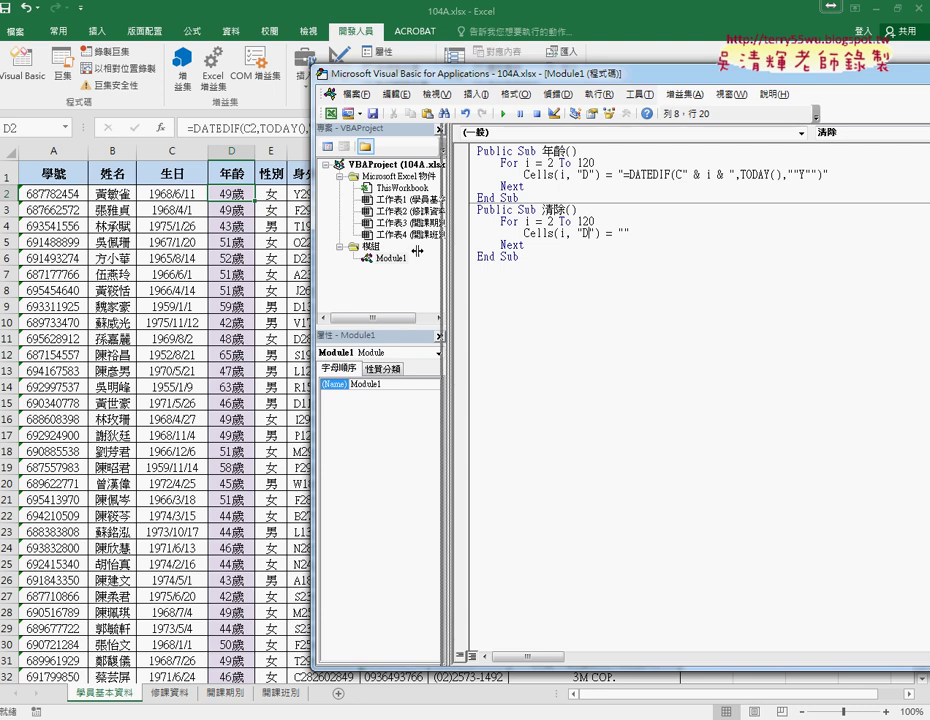
drag(449, 245, 399, 245)
drag(392, 70, 508, 70)
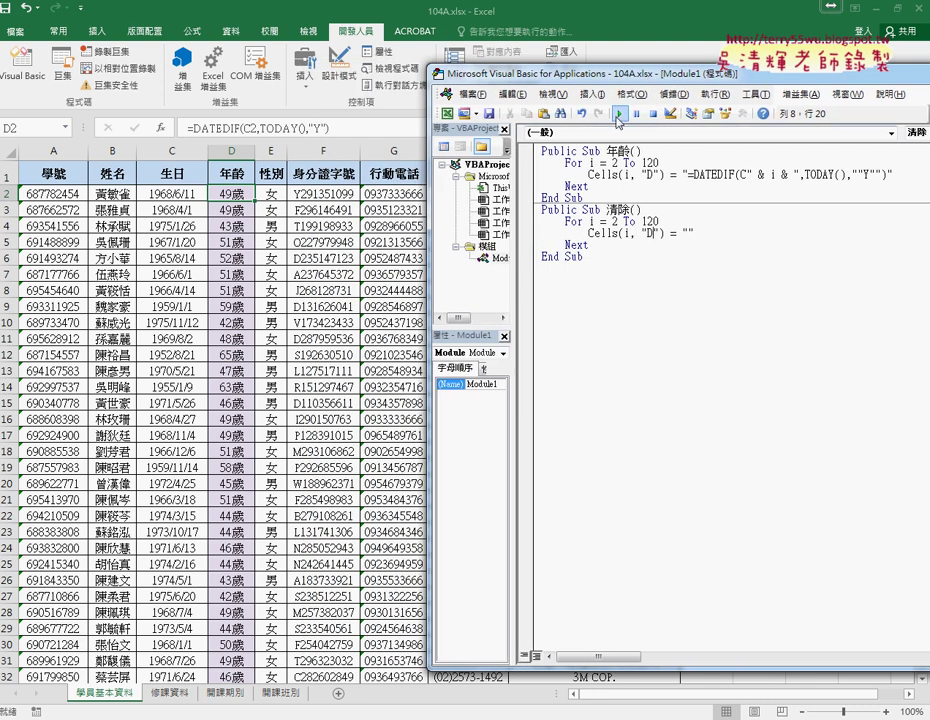
- Run 清除 and 年齡 alternately twice, confirming column D clears and refills with ages like 49歲
key(F5)
click(614, 174)
click(621, 116)
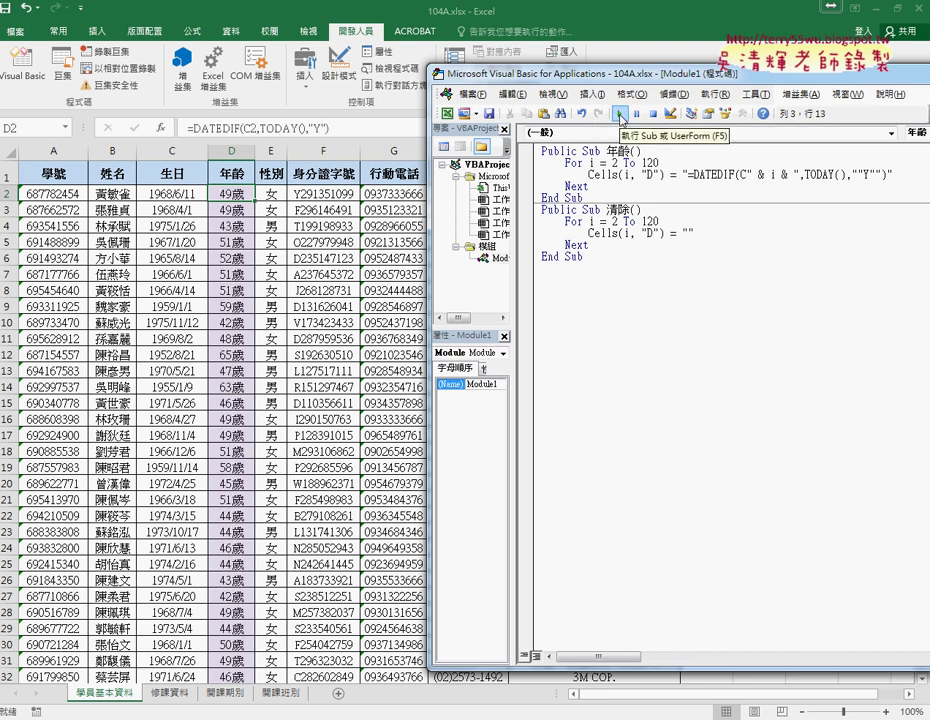
key(Down)
key(Down)
key(Down)
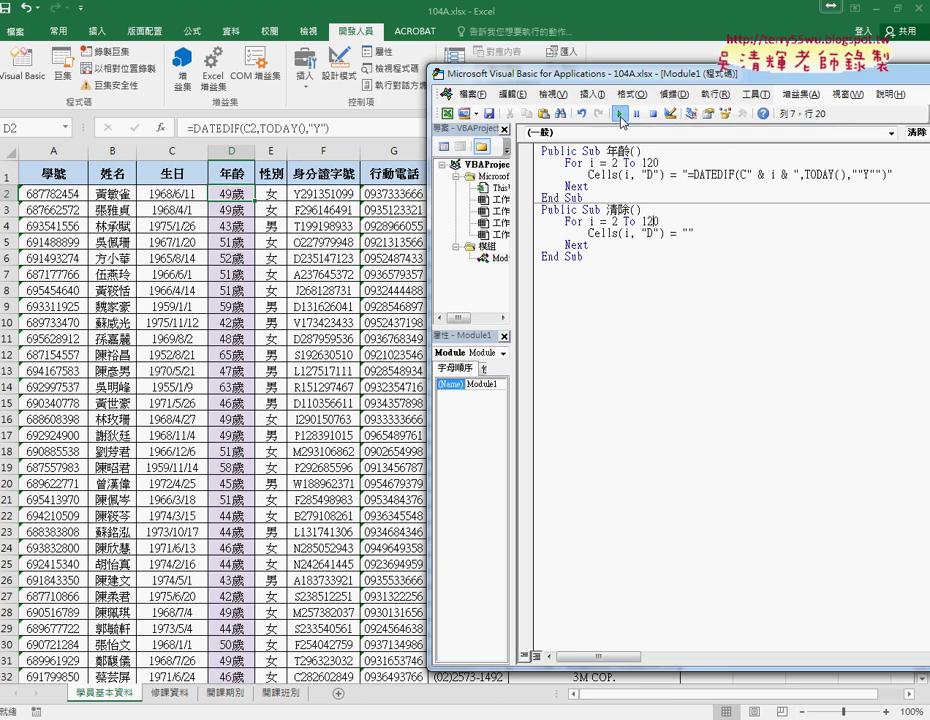
click(621, 116)
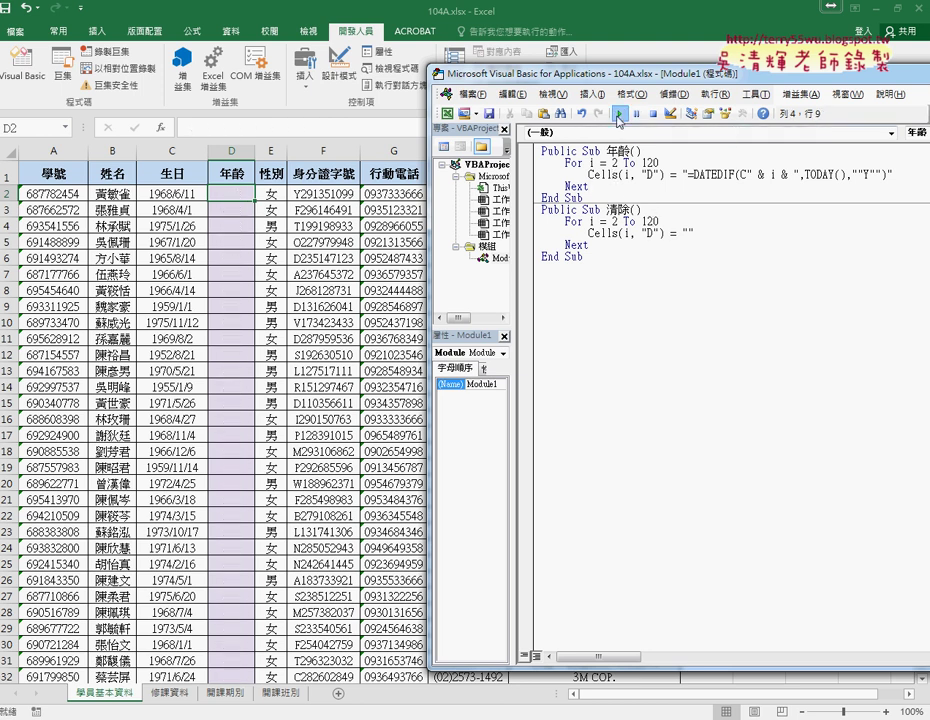
click(618, 116)
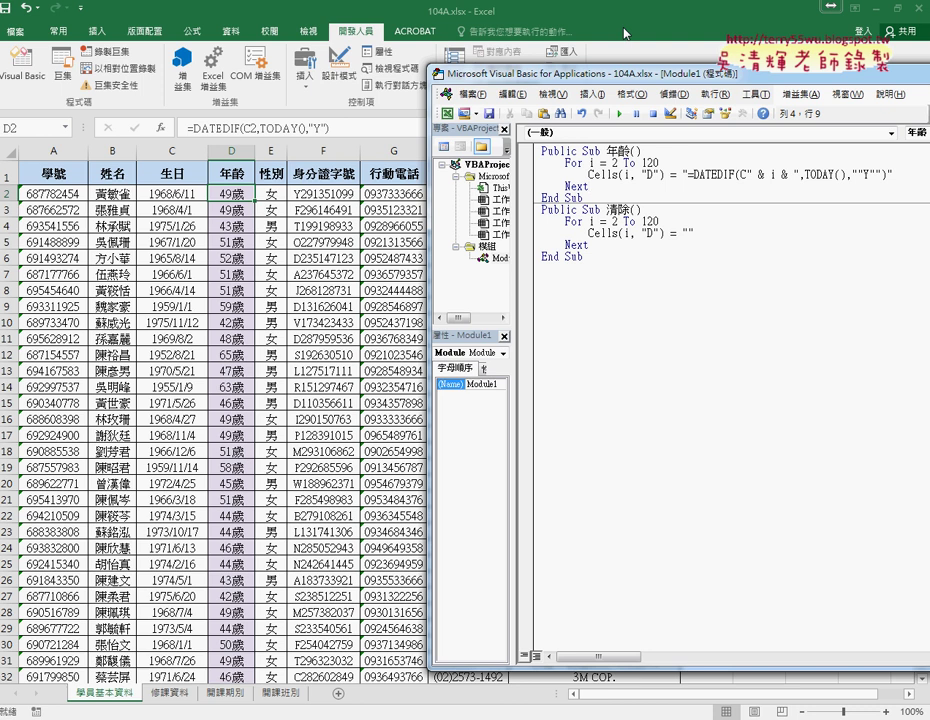
- Move the VBA window aside, mark the empty area near K2, and return to the worksheet
drag(446, 67, 377, 301)
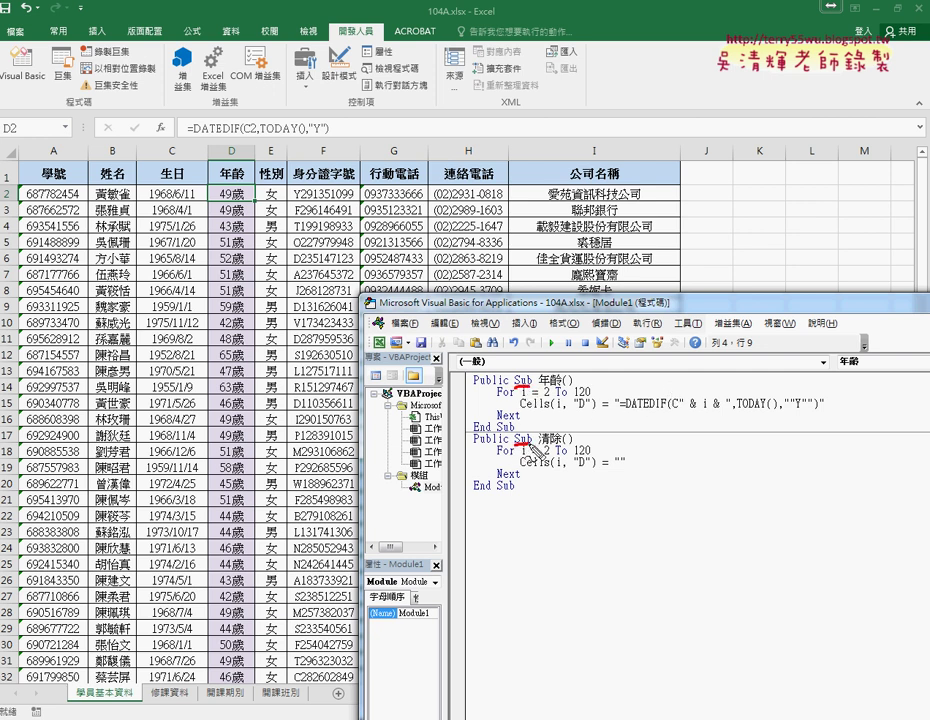
drag(732, 176, 729, 200)
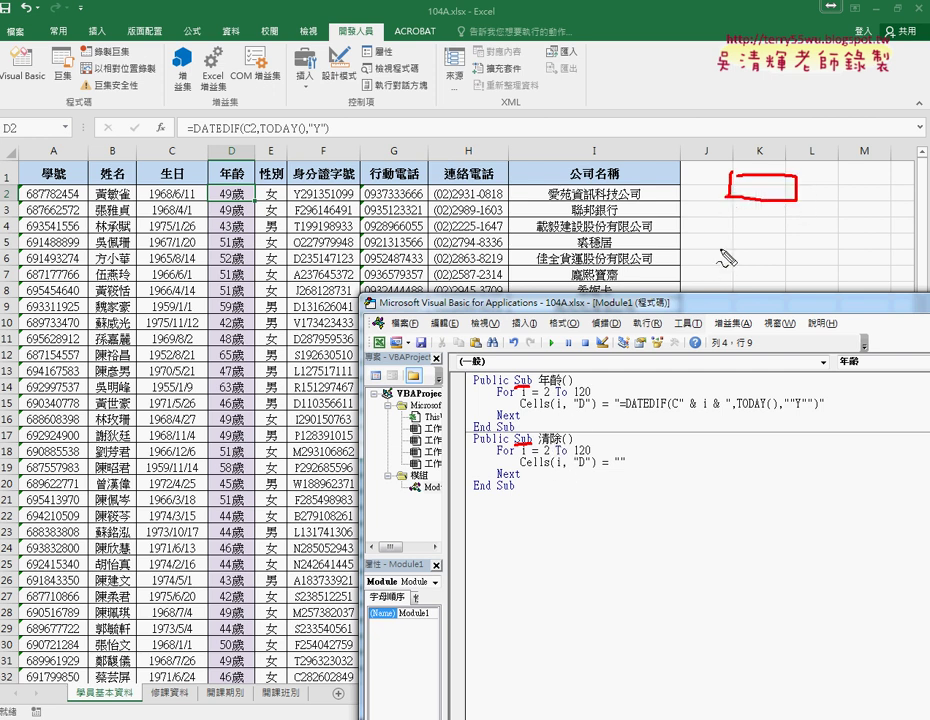
drag(735, 219, 730, 250)
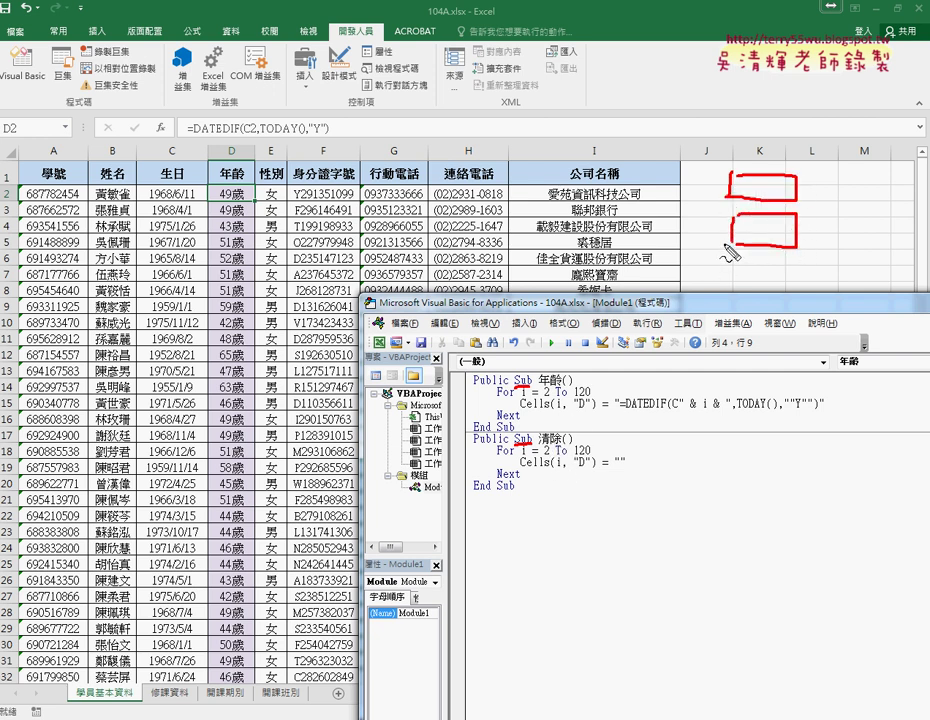
key(Escape)
click(715, 193)
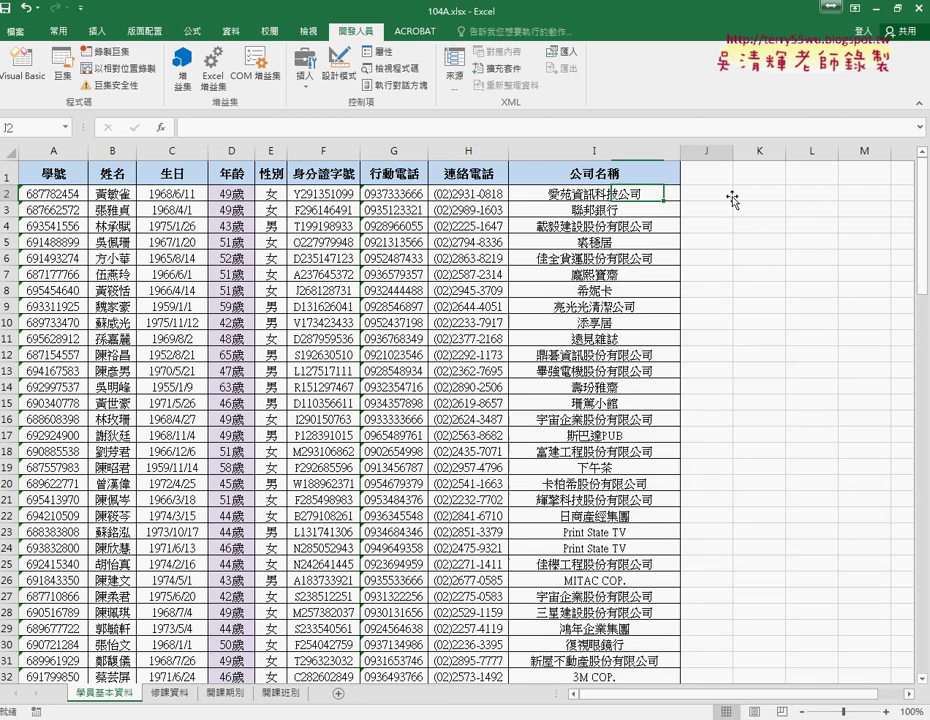
- Draw a form button to the right of the table near K2 and assign it the 年齡 macro
click(310, 92)
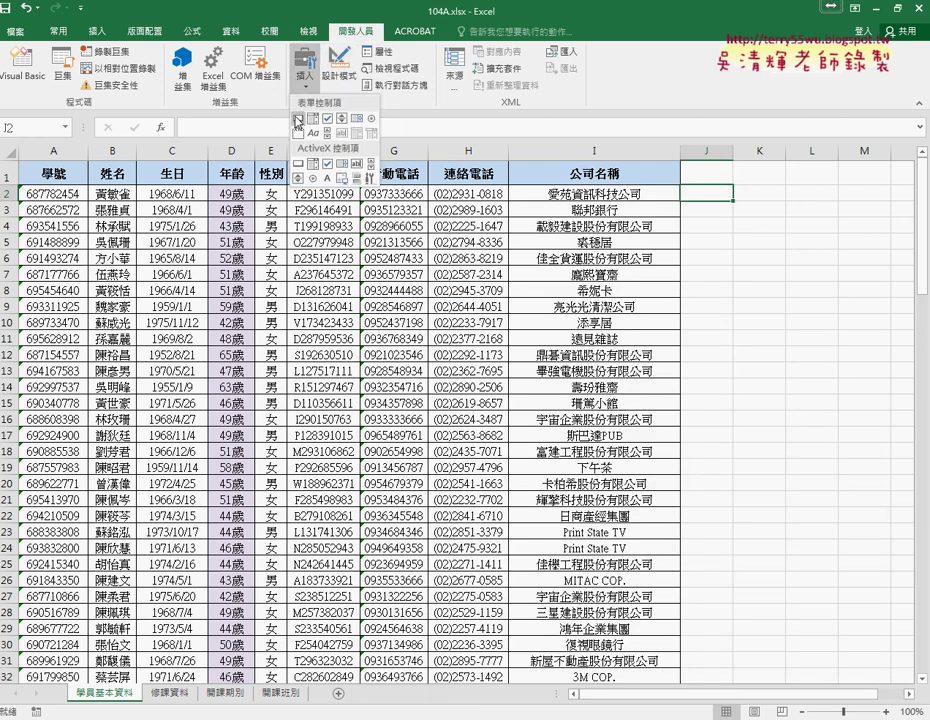
click(298, 120)
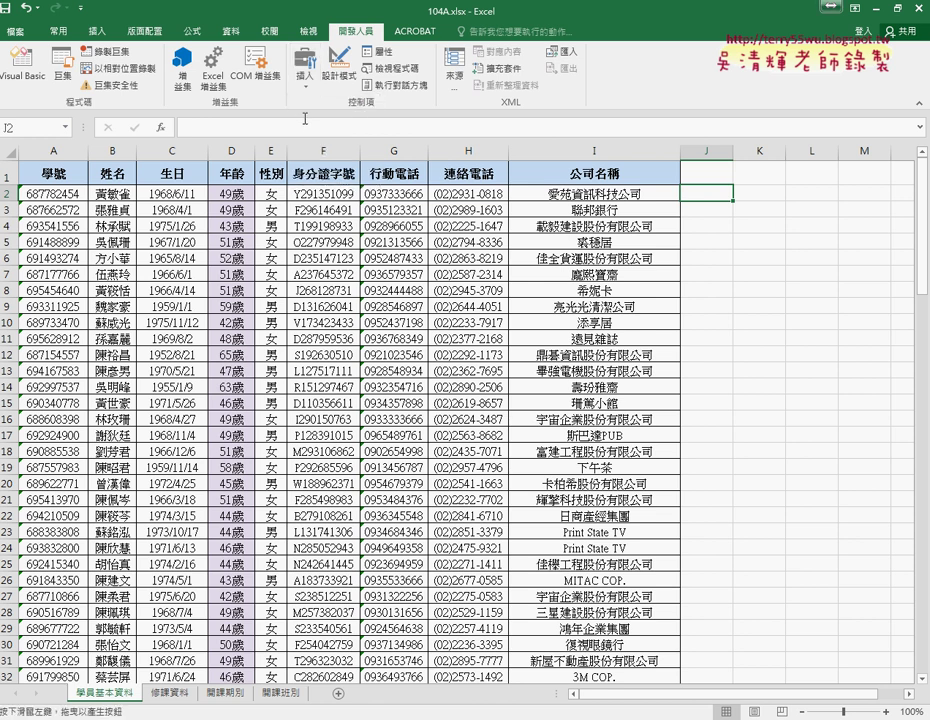
click(301, 85)
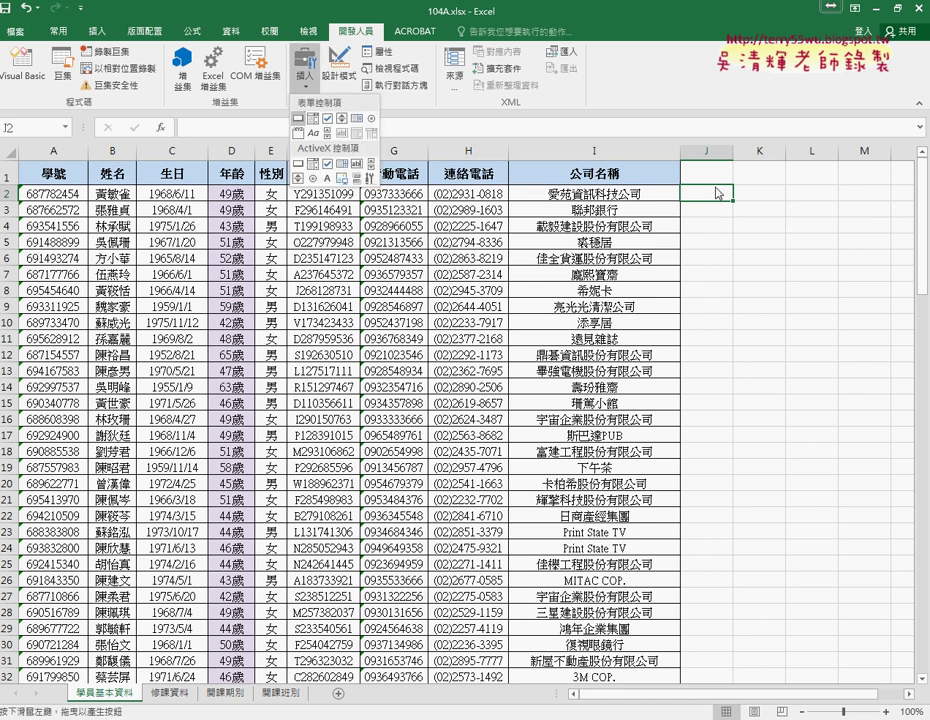
click(298, 119)
drag(706, 179, 830, 213)
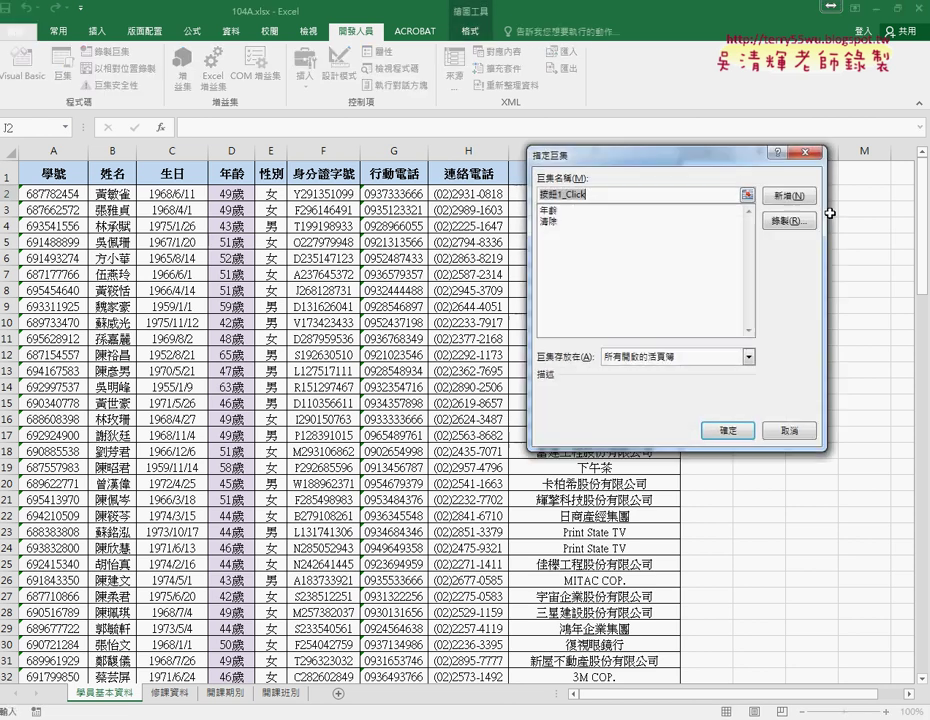
click(575, 210)
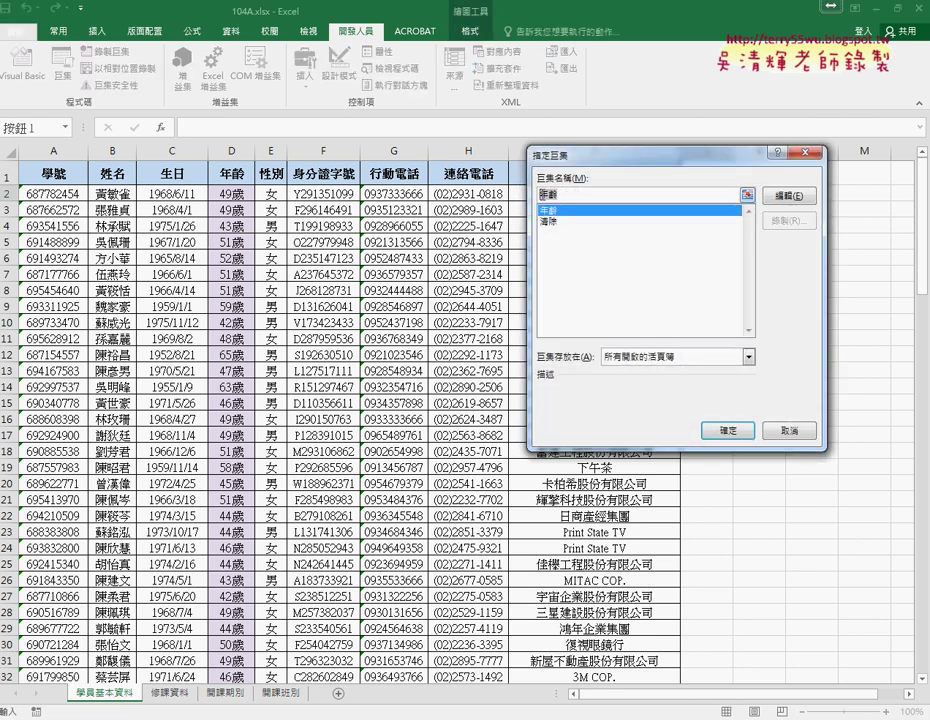
right_click(545, 195)
click(566, 220)
click(728, 430)
- Change the new button's caption to 年齡
click(808, 204)
key(BackSpace)
key(BackSpace)
key(BackSpace)
text(年齡)
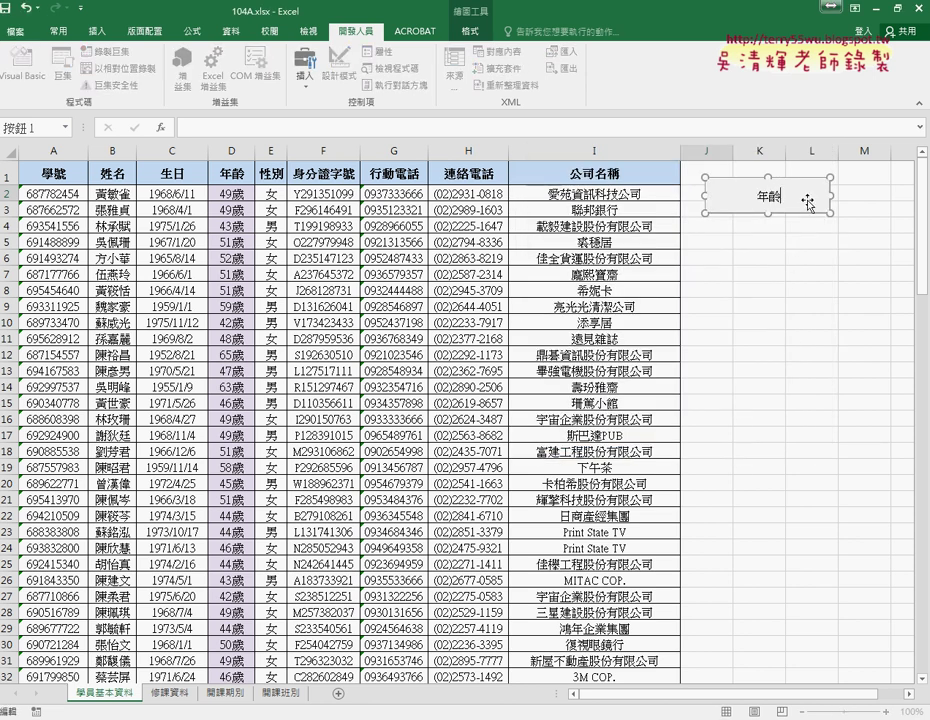
click(765, 242)
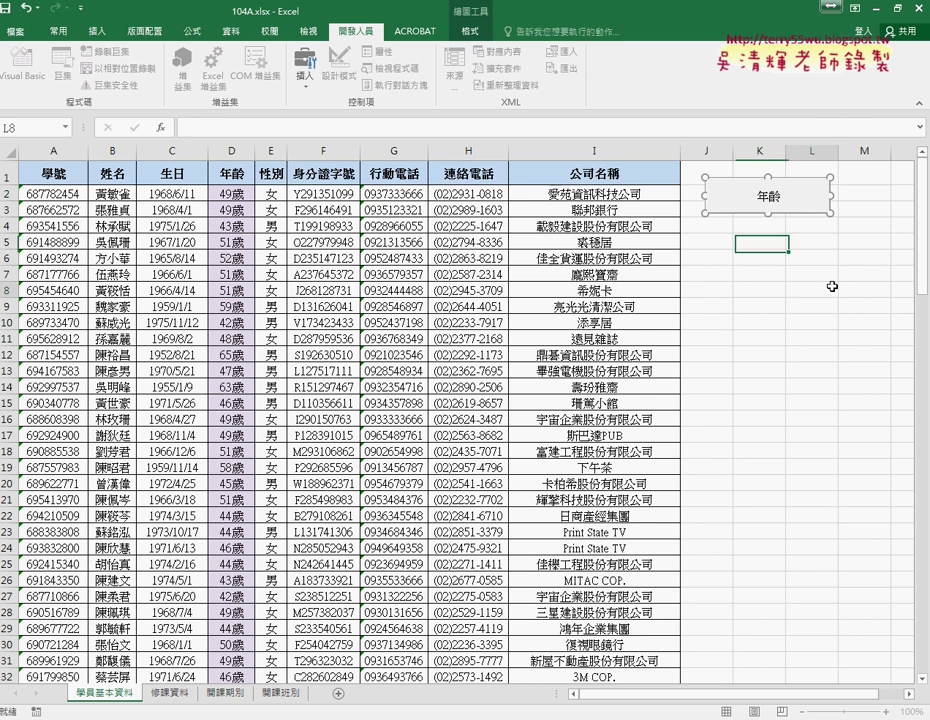
- Copy the 年齡 button to the clipboard
right_click(779, 222)
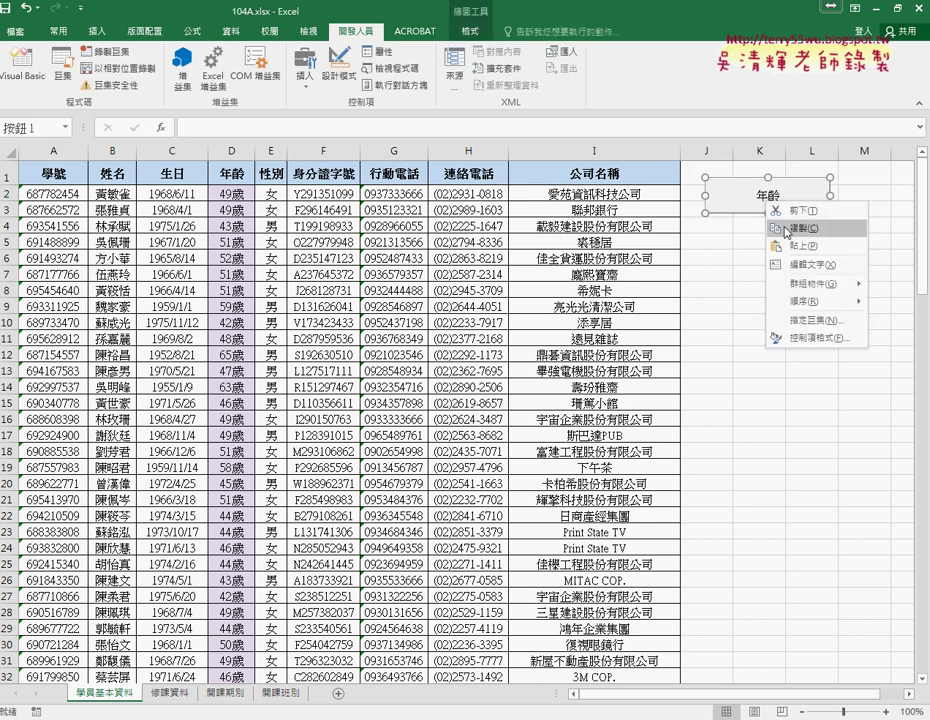
click(787, 232)
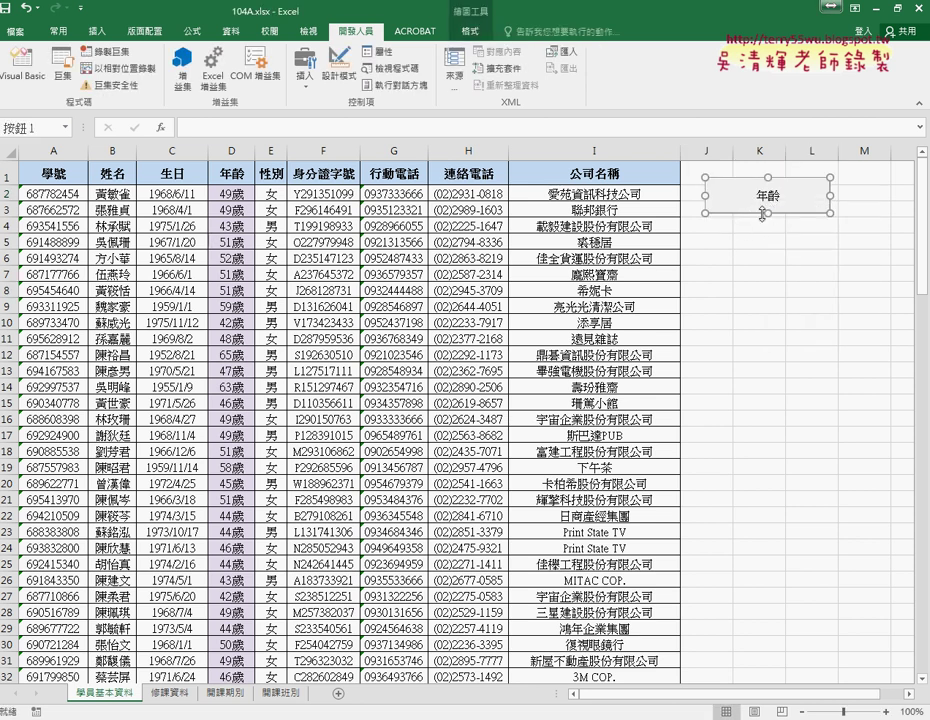
click(752, 274)
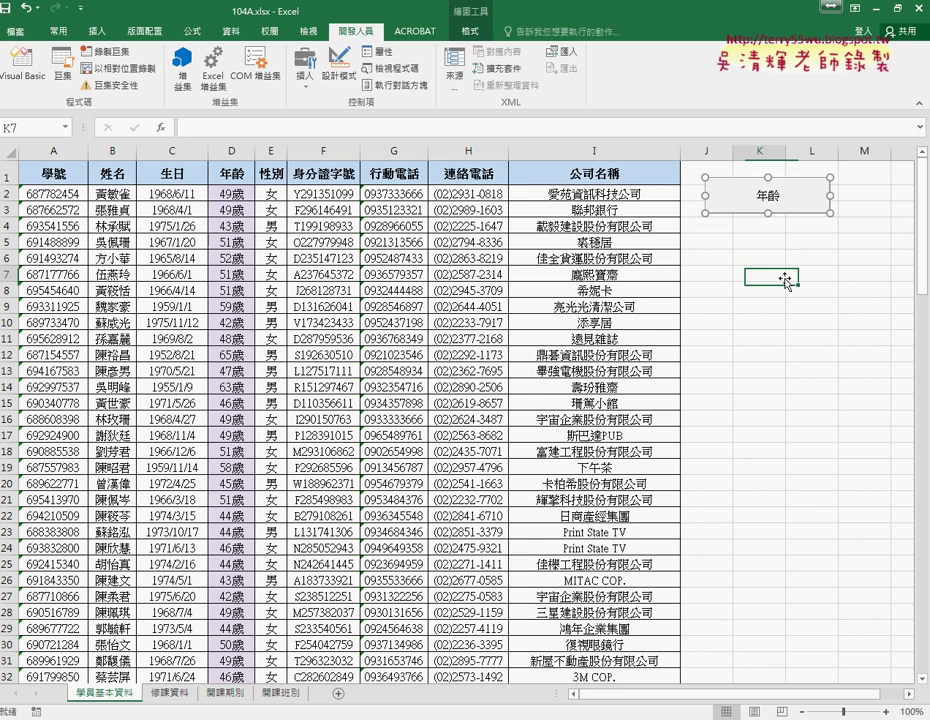
right_click(749, 206)
key(Escape)
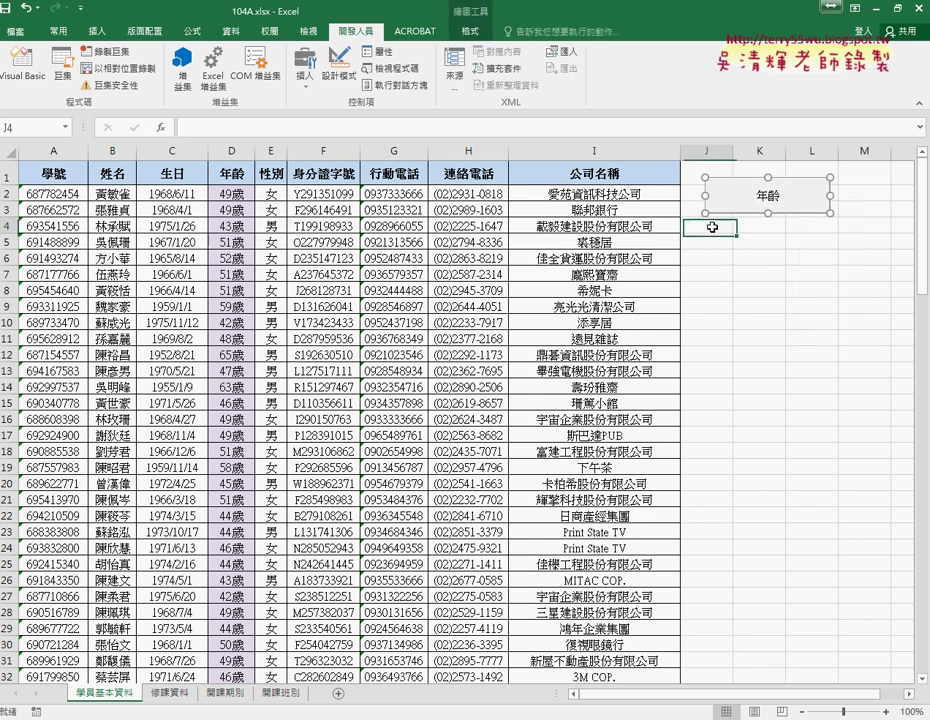
- Paste a copy of the 年齡 button and line it up just below the original
click(712, 227)
key(ctrl+v)
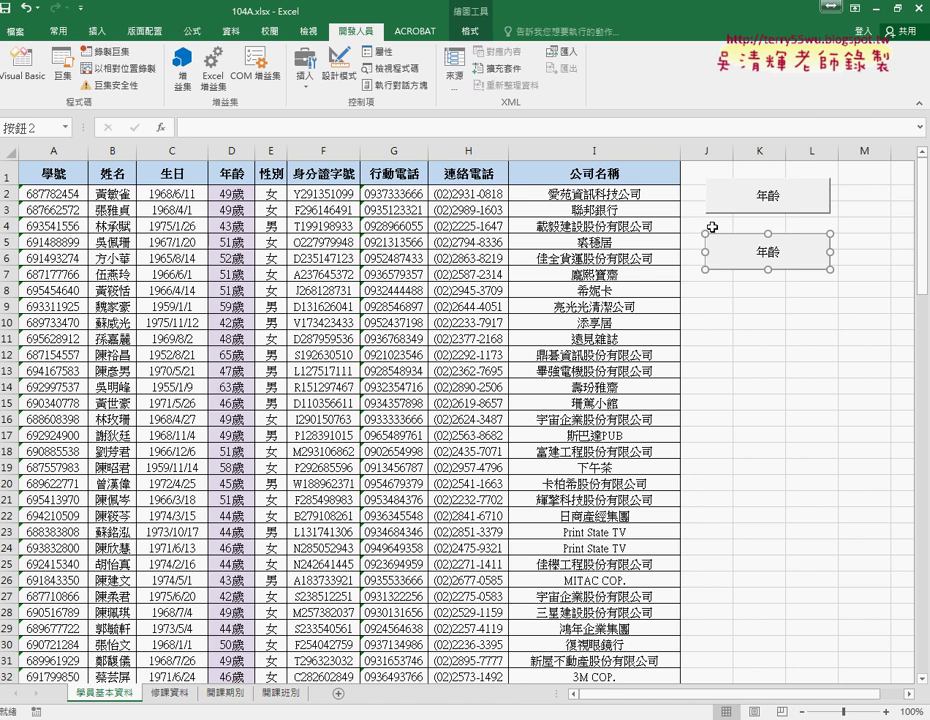
drag(733, 236, 736, 224)
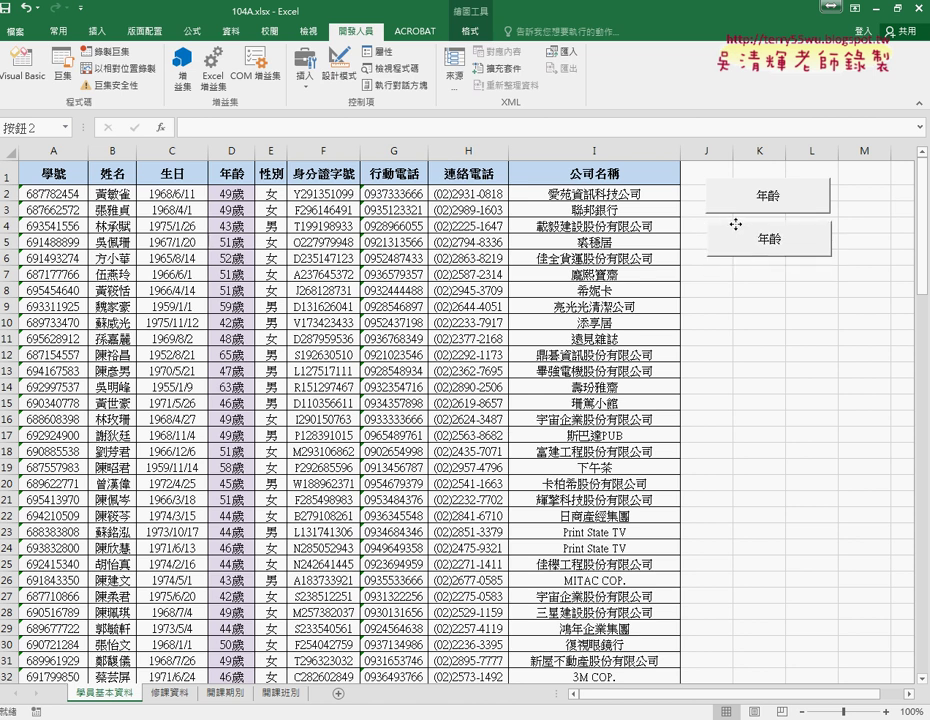
click(305, 68)
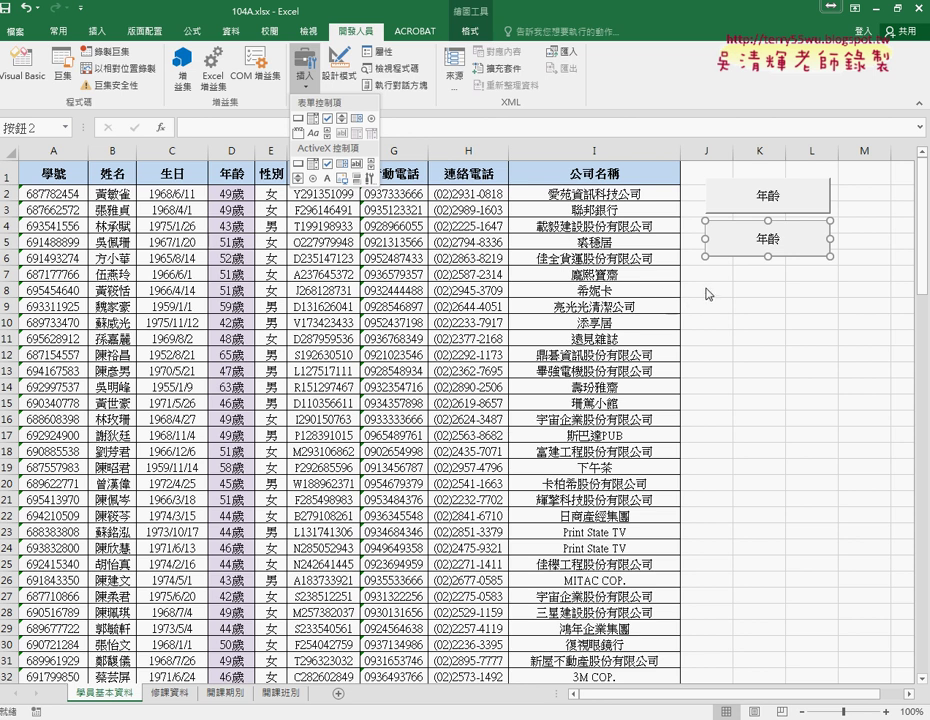
click(668, 365)
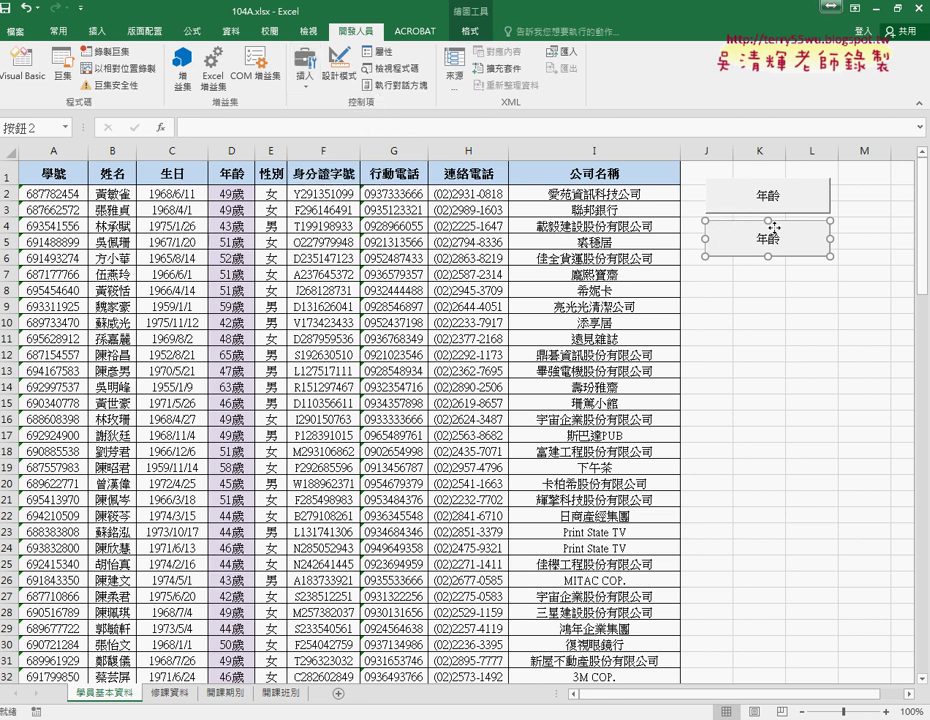
- Assign the 清除 macro to the copied button and caption it 清除
right_click(775, 234)
click(800, 348)
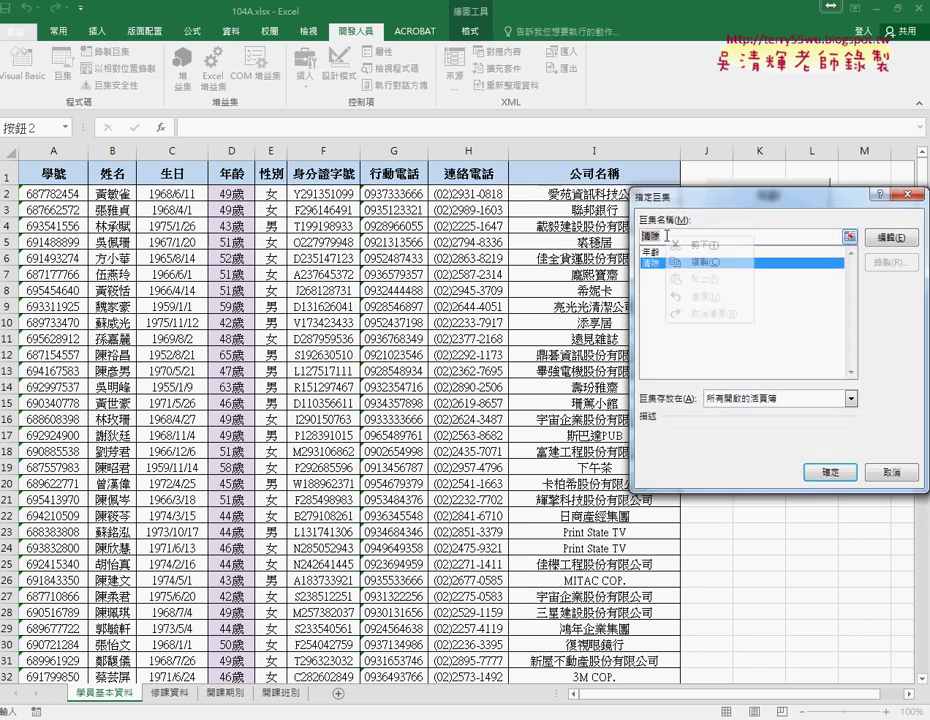
click(828, 474)
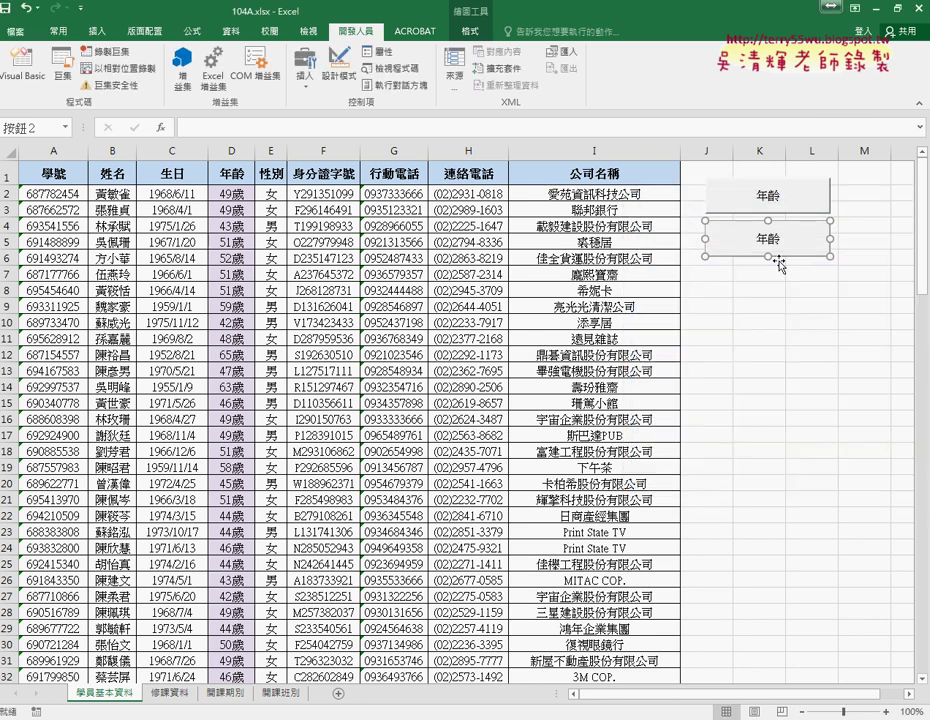
click(779, 238)
key(BackSpace)
key(BackSpace)
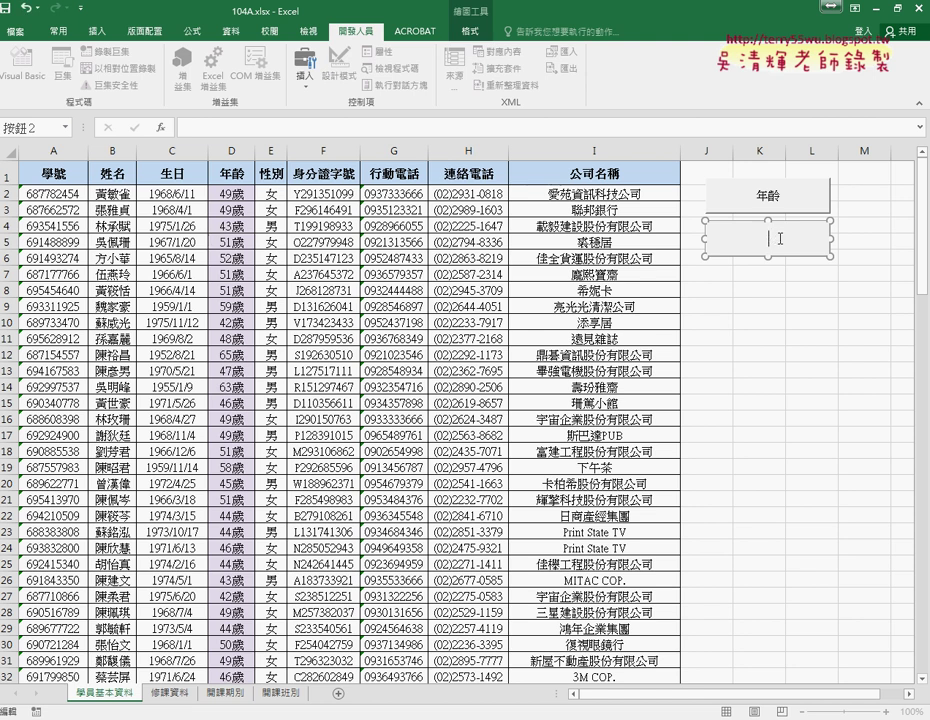
text(清除)
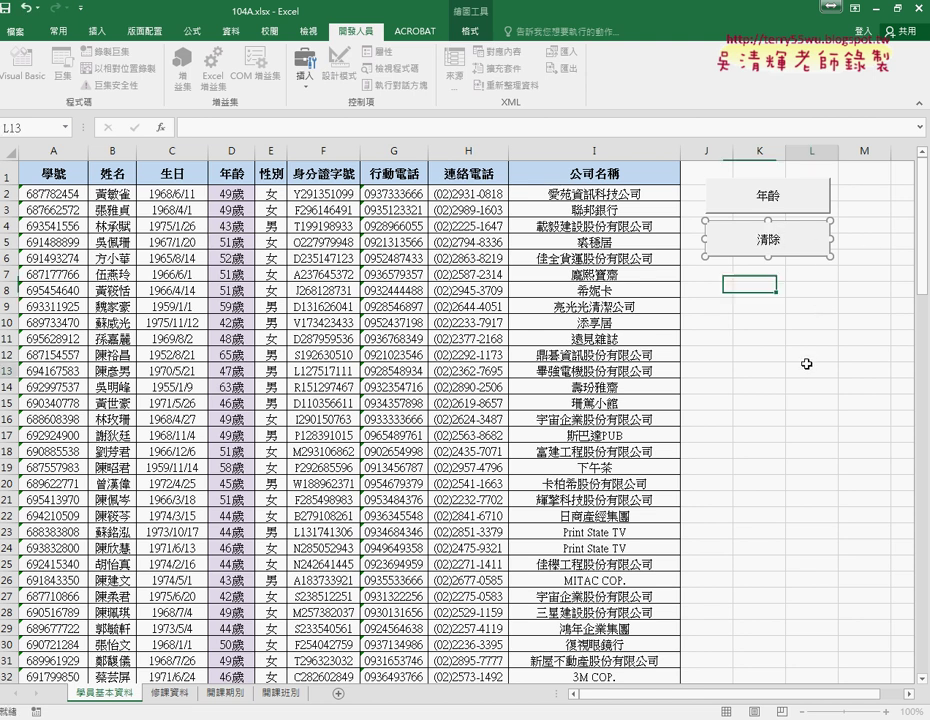
click(806, 368)
click(777, 244)
click(770, 205)
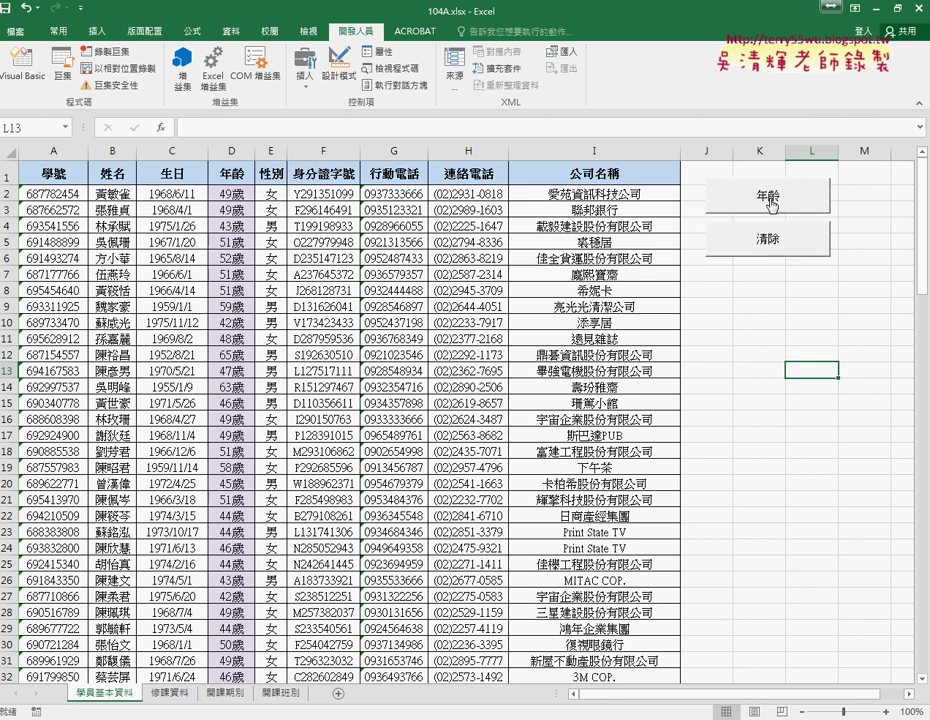
click(770, 242)
click(768, 200)
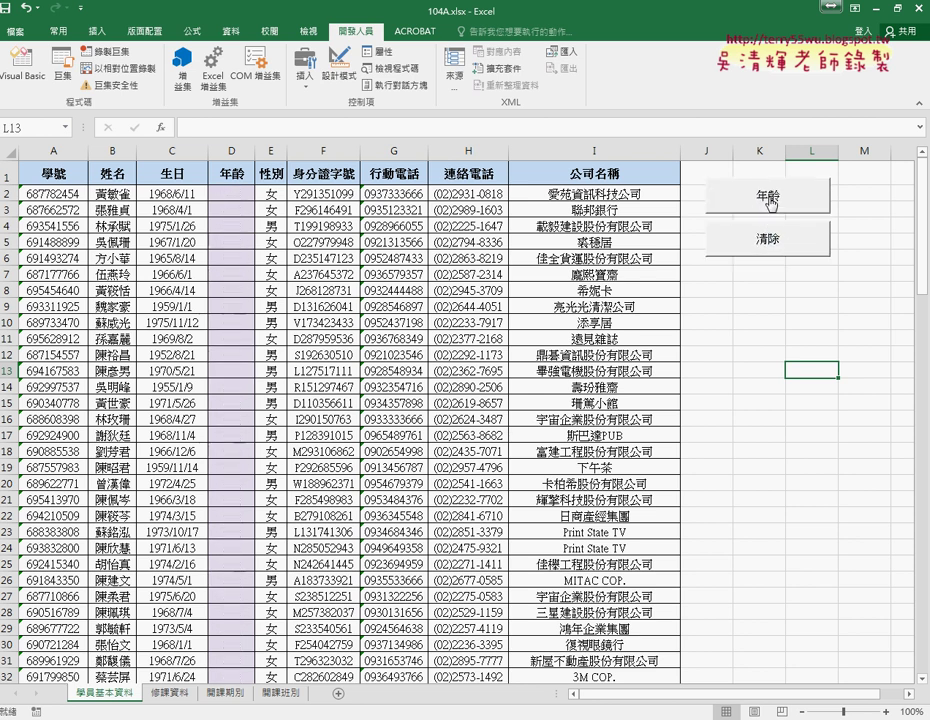
click(770, 242)
click(779, 211)
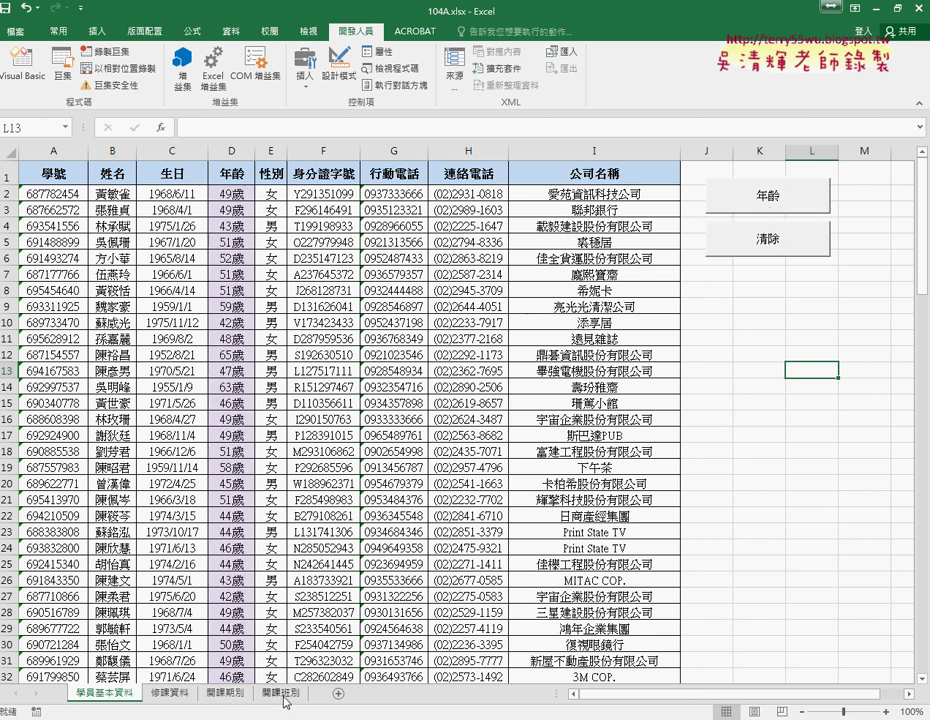
- On the 開課期別 sheet, delete the 結束日期 dates in D2:D28, then restore them
click(232, 694)
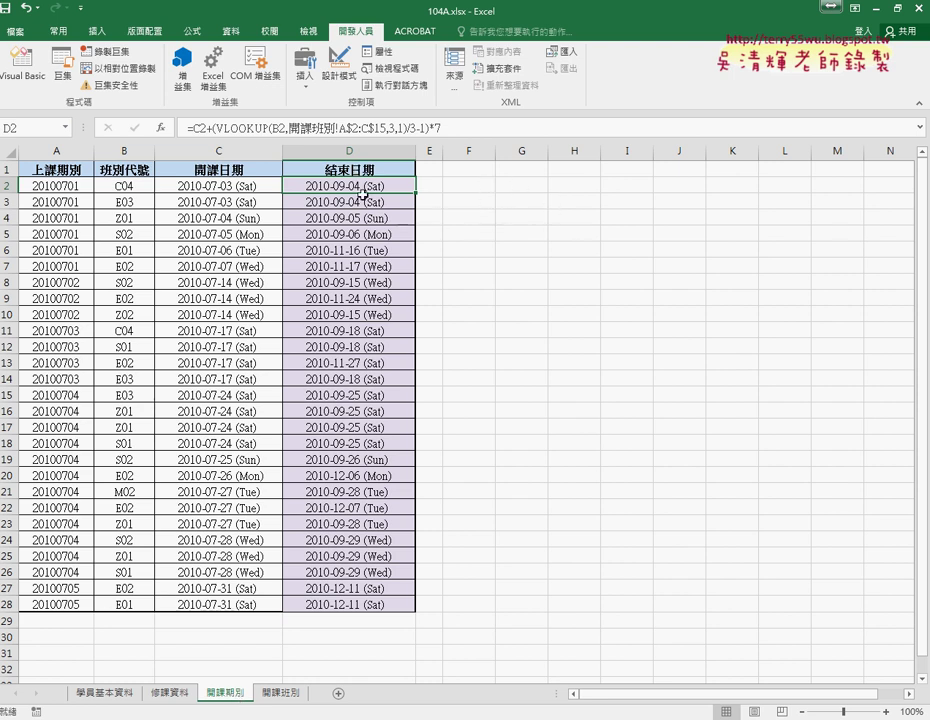
drag(362, 194, 368, 612)
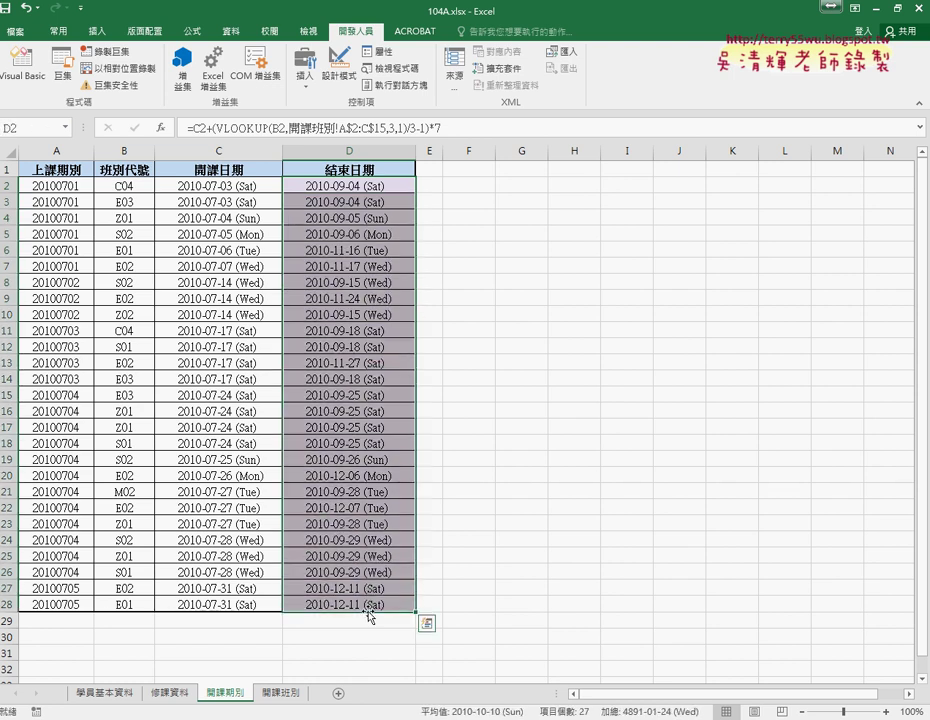
key(Delete)
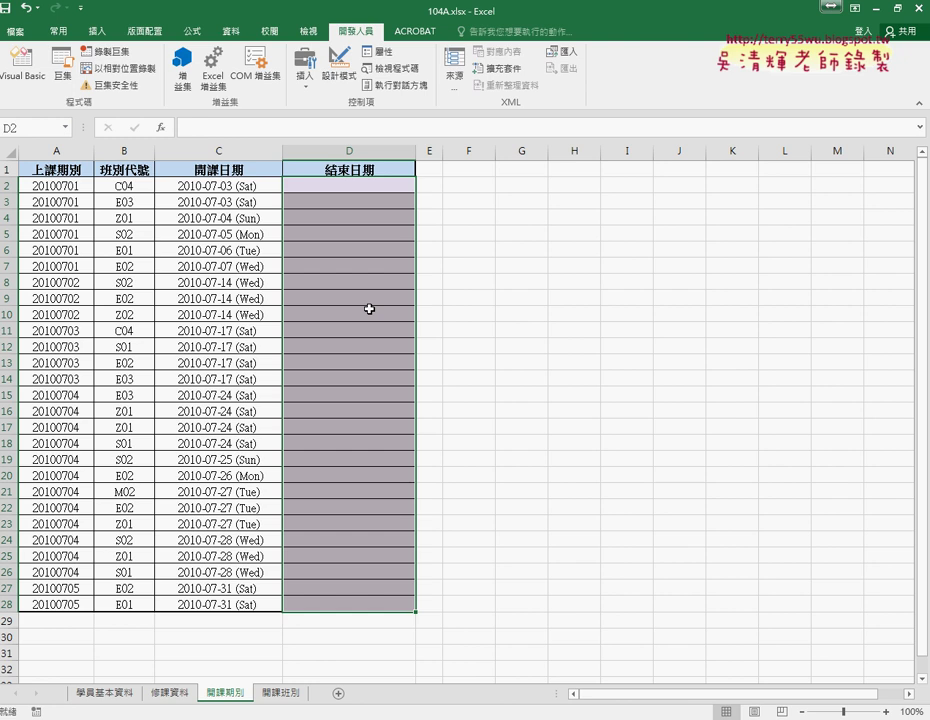
key(ctrl+v)
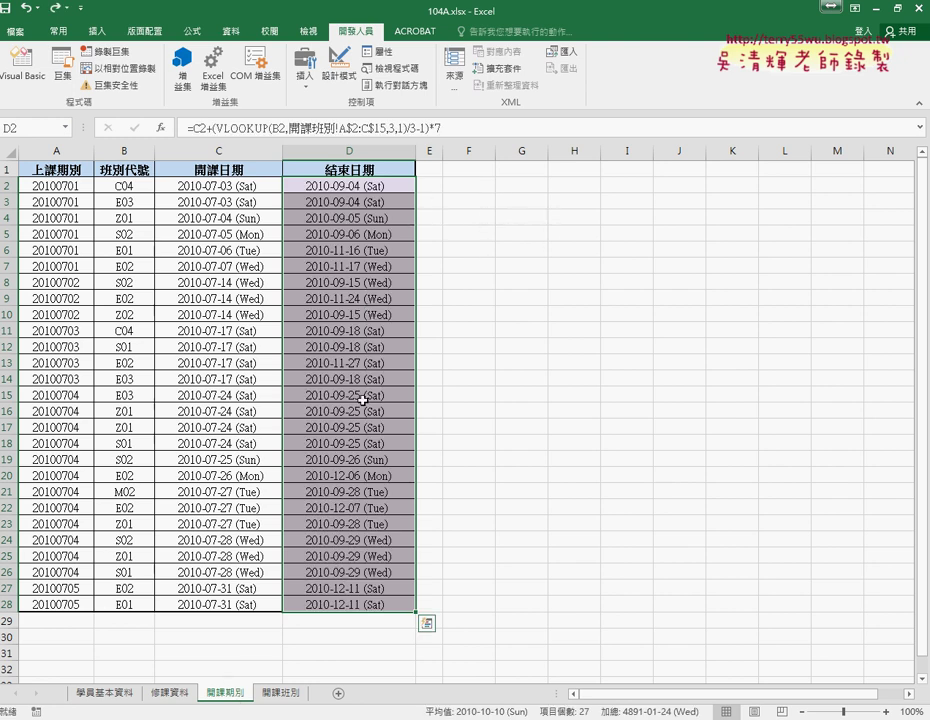
- Go back to the 學員基本資料 sheet showing the 年齡 and 清除 buttons
click(104, 693)
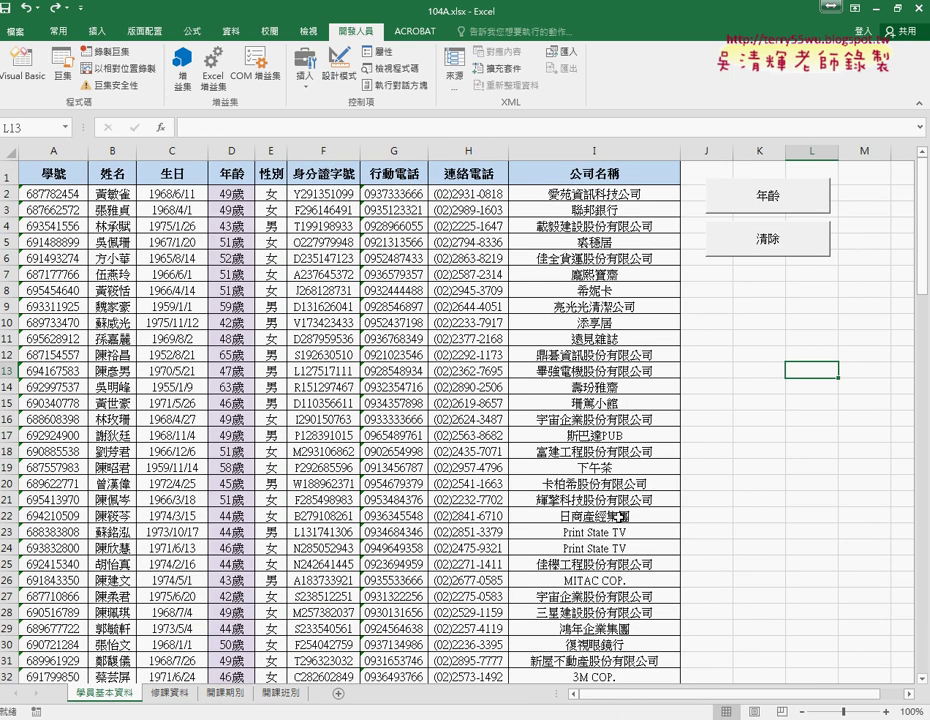